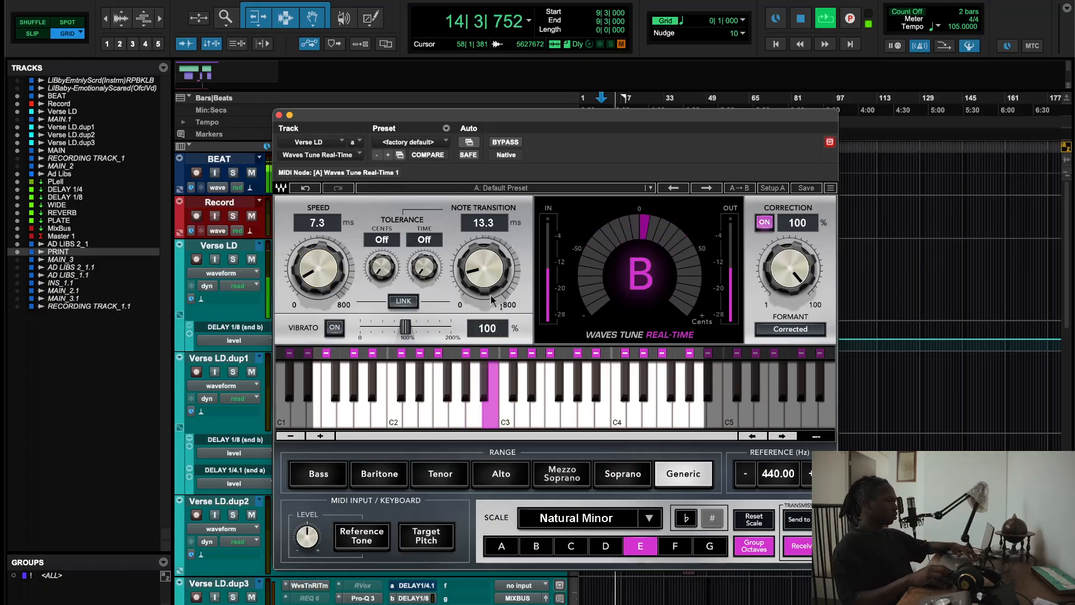
# Review the Speed and Note Transition settings of Waves Tune Real-Time on Verse LD, stopping playback and closing the plugin.
pyautogui.moveTo(521, 301); pyautogui.dragTo(321, 289)
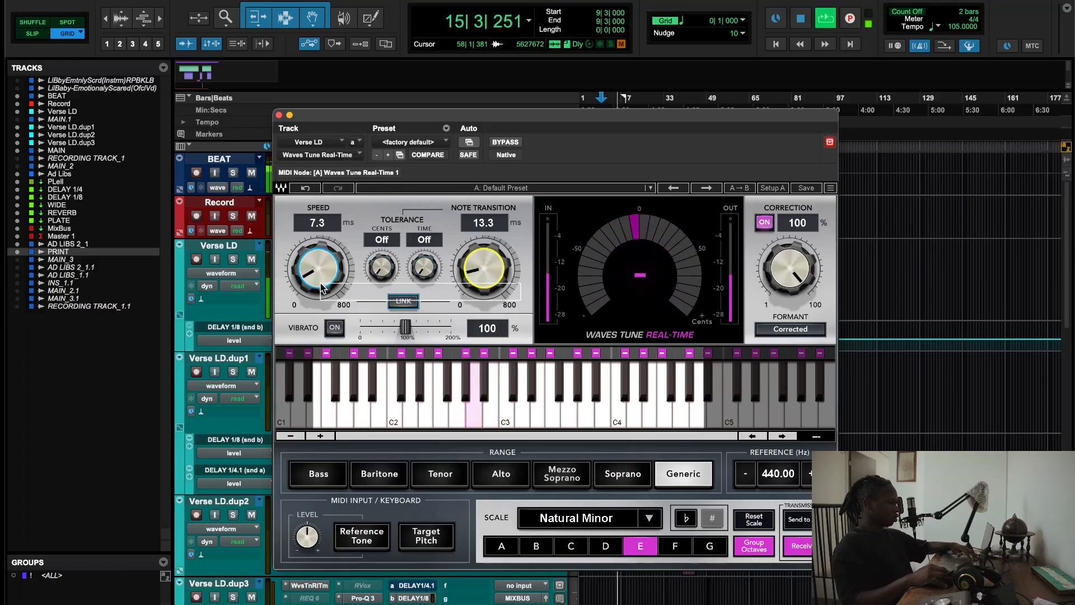
pyautogui.click(400, 211)
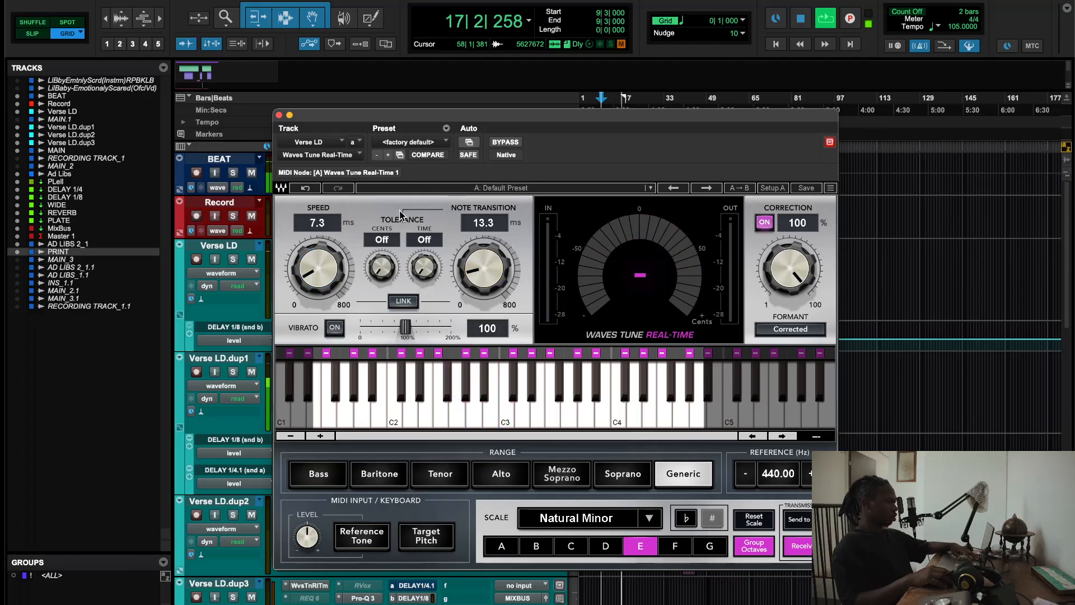
pyautogui.press('space')
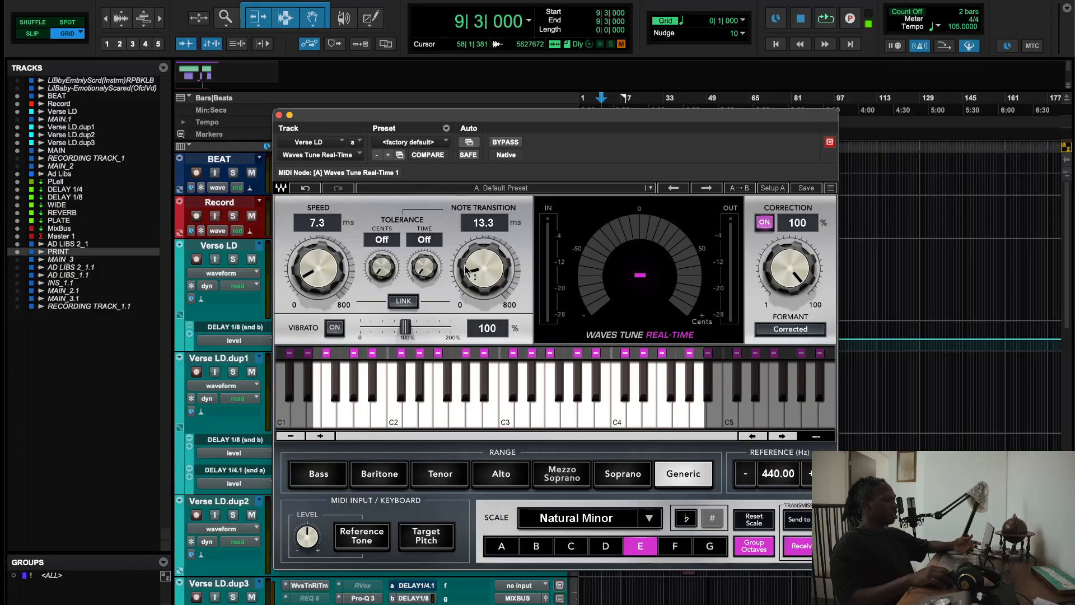
pyautogui.click(314, 265)
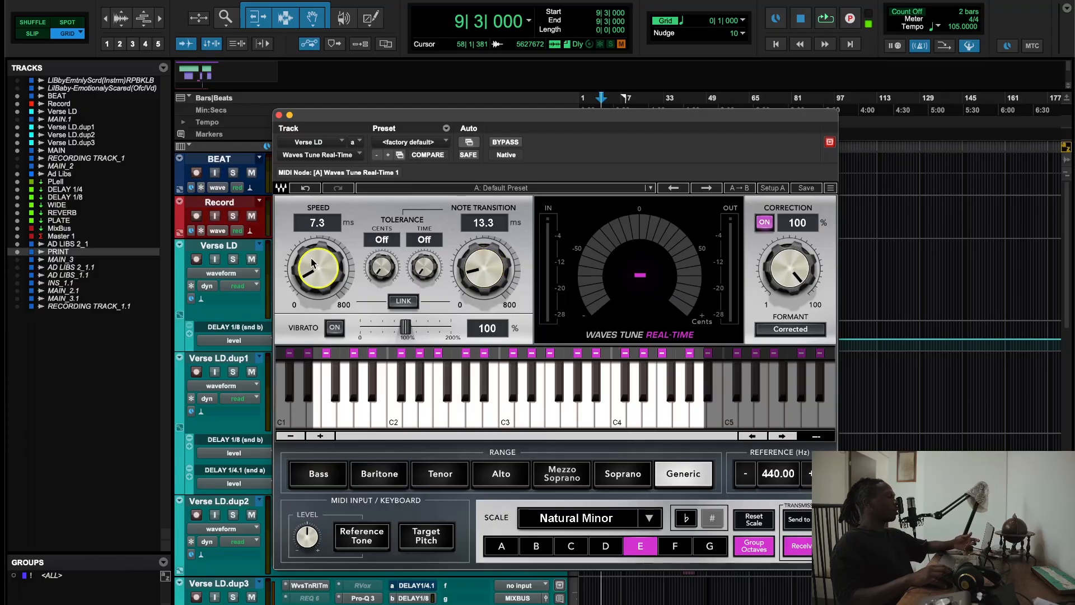
pyautogui.click(512, 268)
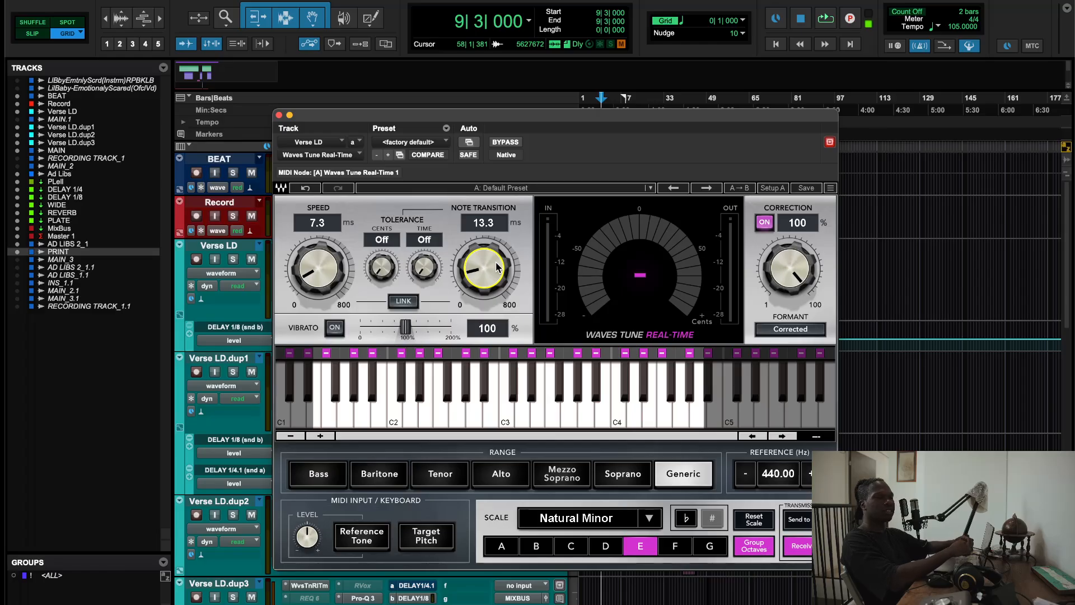
pyautogui.click(278, 116)
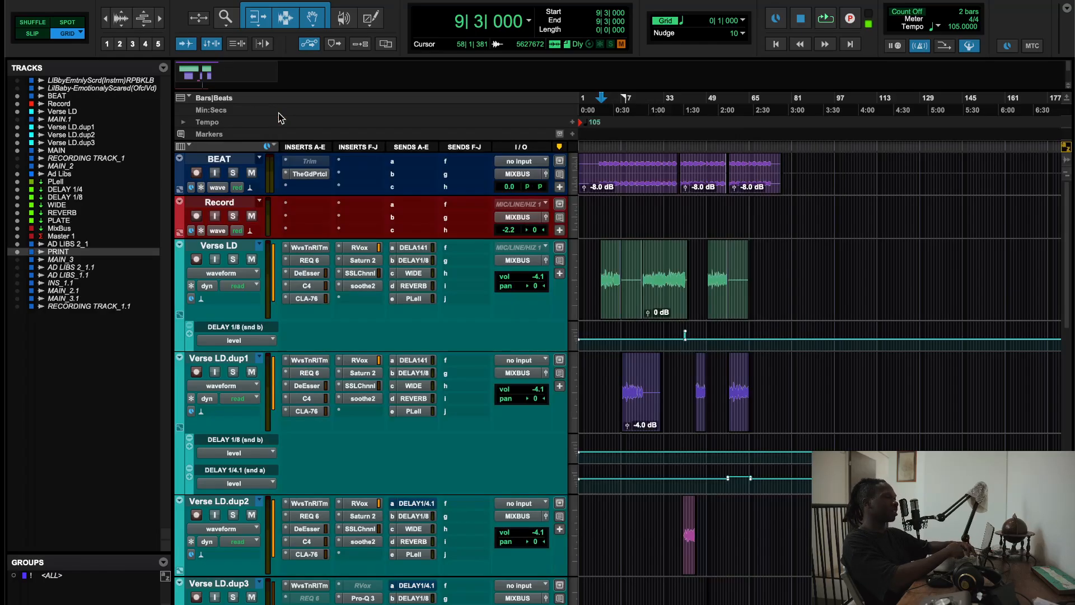
pyautogui.click(314, 255)
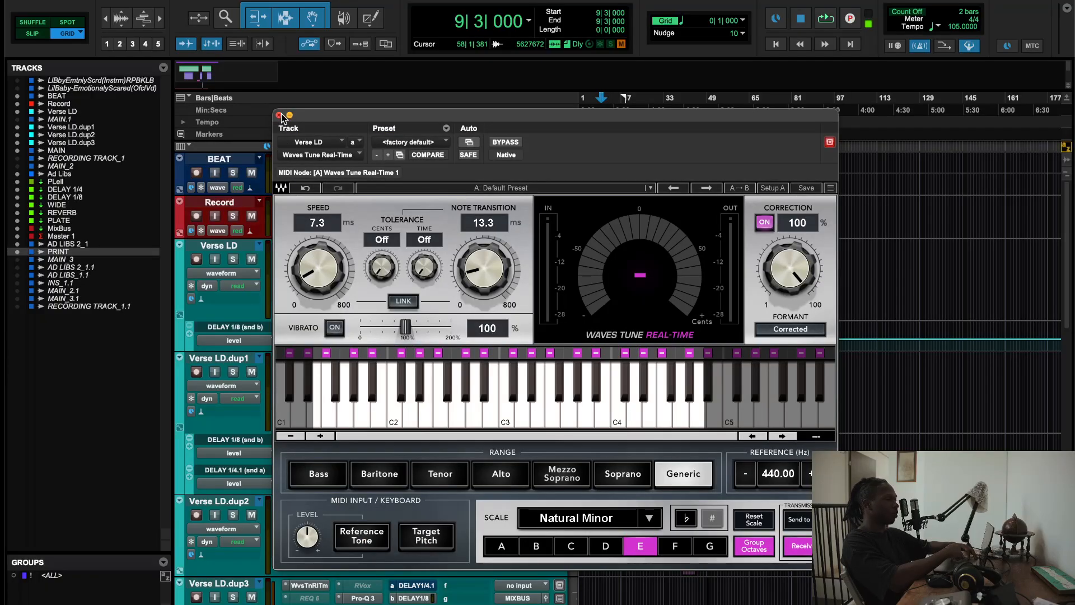
pyautogui.click(279, 115)
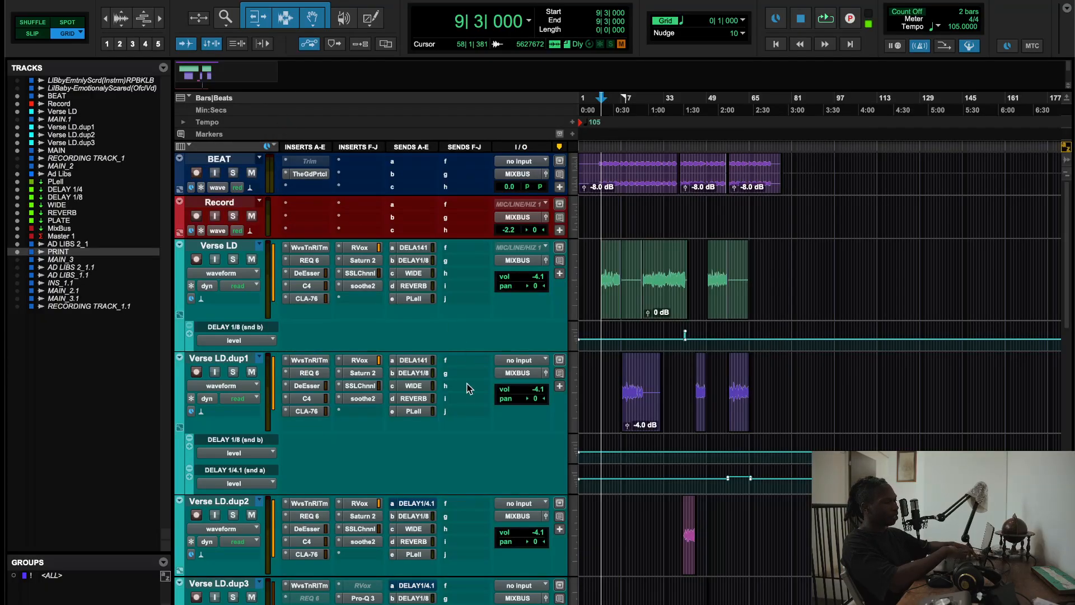
# Briefly inspect the FabFilter Saturn 2 insert on the Verse LD track and close its window.
pyautogui.scroll(3, 581, 302)
pyautogui.scroll(-2, 583, 307)
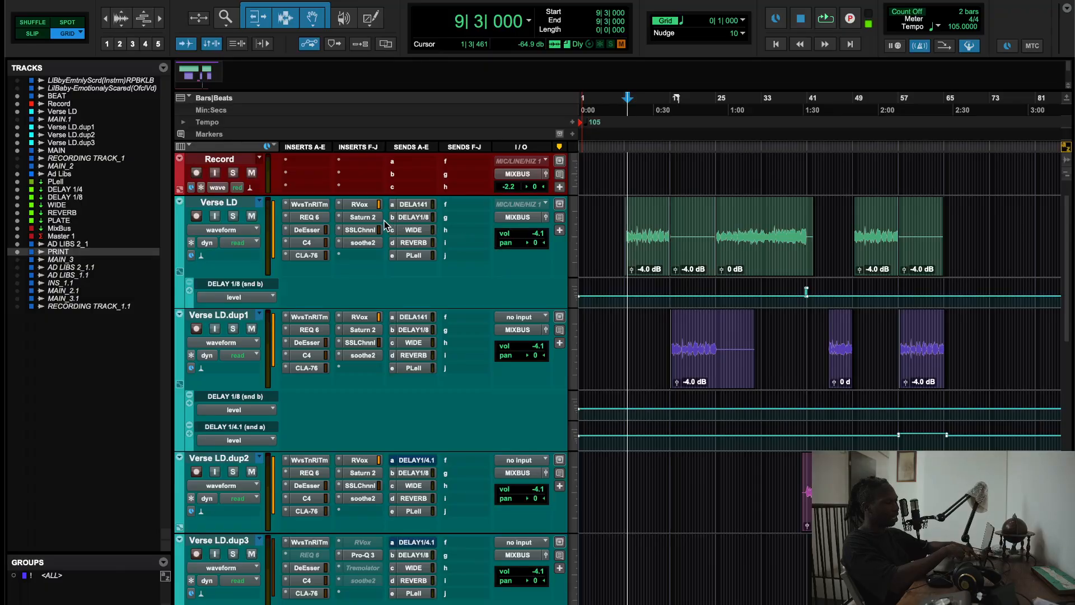
pyautogui.click(367, 219)
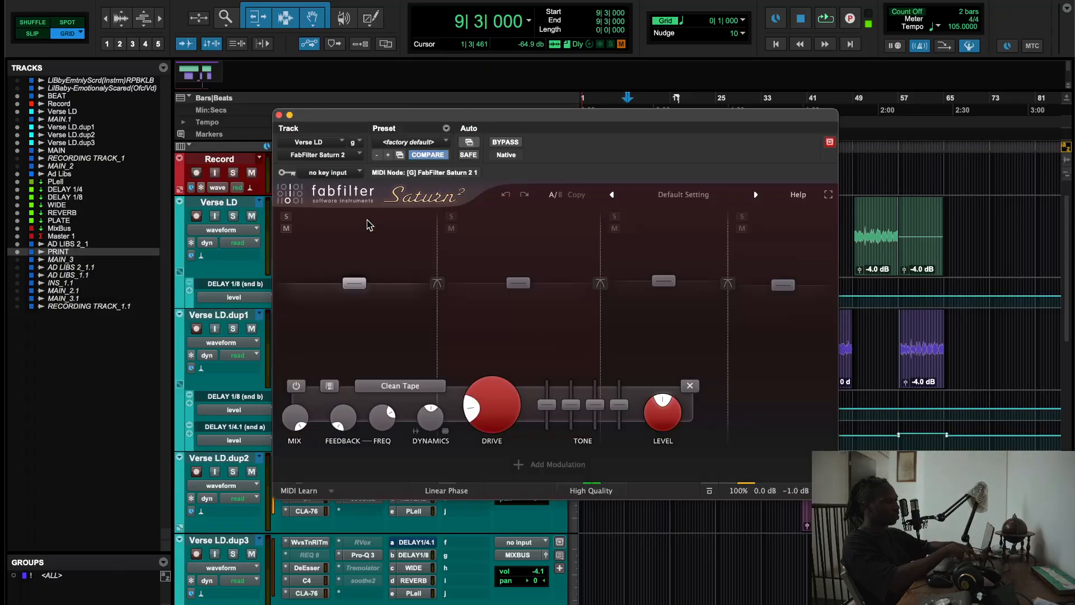
pyautogui.click(279, 115)
# Start playback and move the playback position to bar 25, beat 4.
pyautogui.scroll(2, 601, 206)
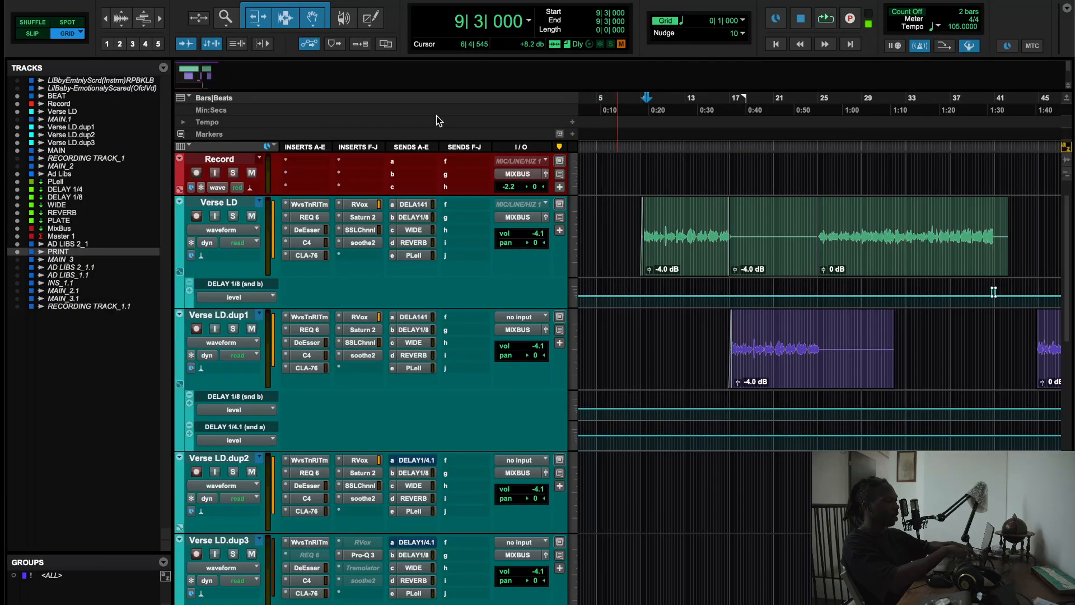
pyautogui.press('space')
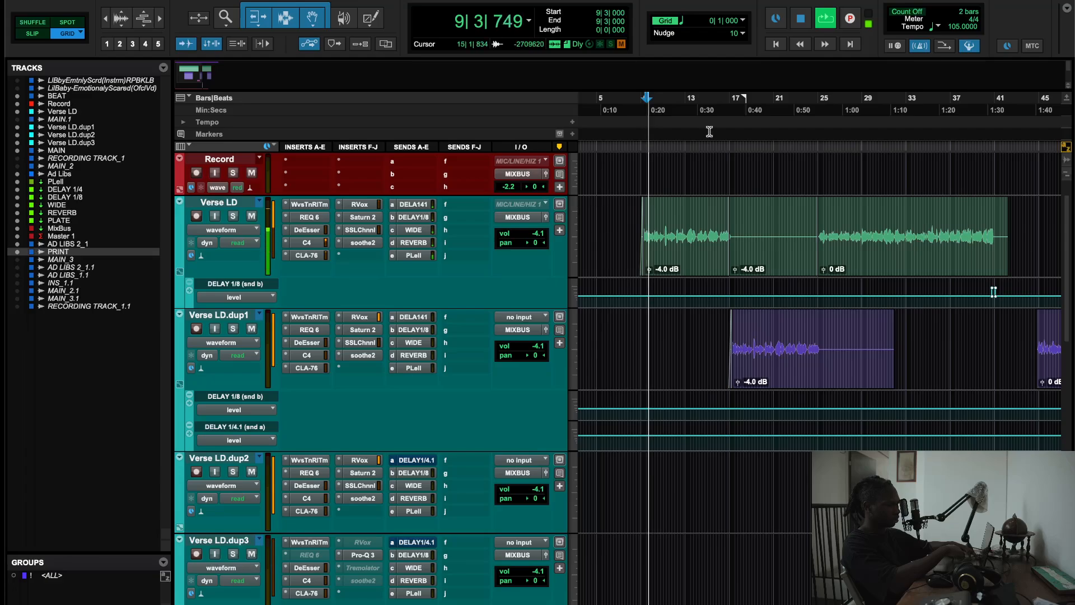
pyautogui.click(826, 105)
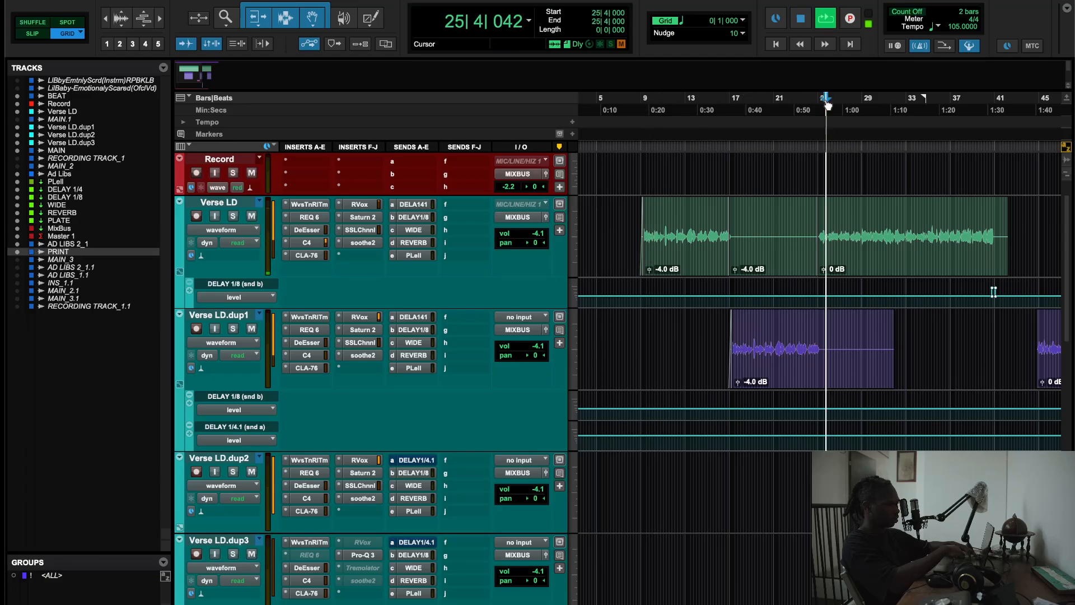
# Compare the Verse LD vocal with FabFilter Saturn 2 bypassed and active during playback, stopping and closing the plugin at the end.
pyautogui.click(356, 220)
pyautogui.click(506, 142)
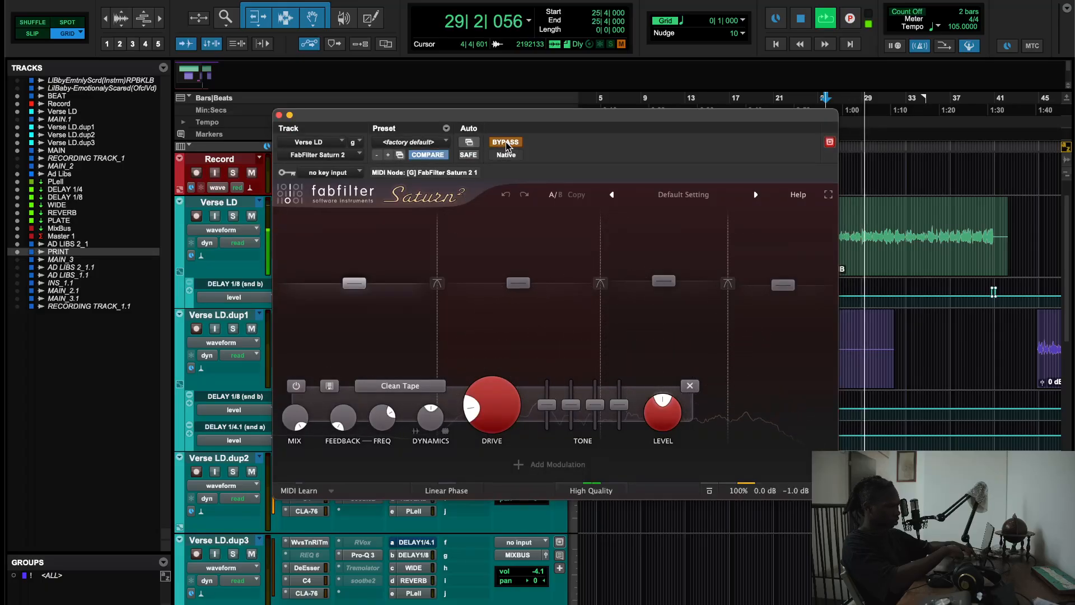
pyautogui.click(506, 143)
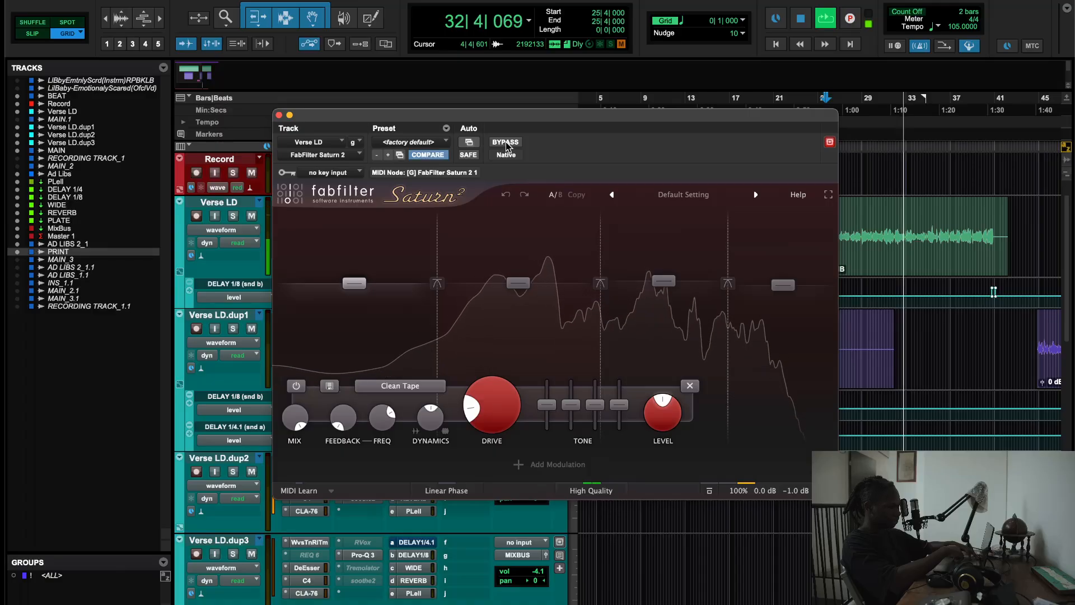
pyautogui.click(506, 142)
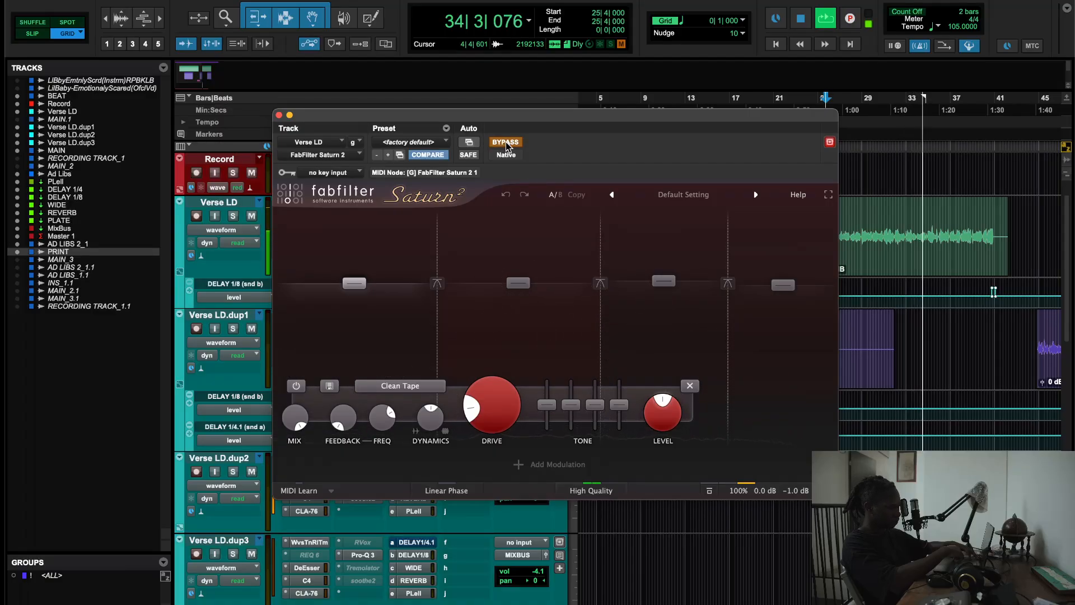
pyautogui.click(495, 143)
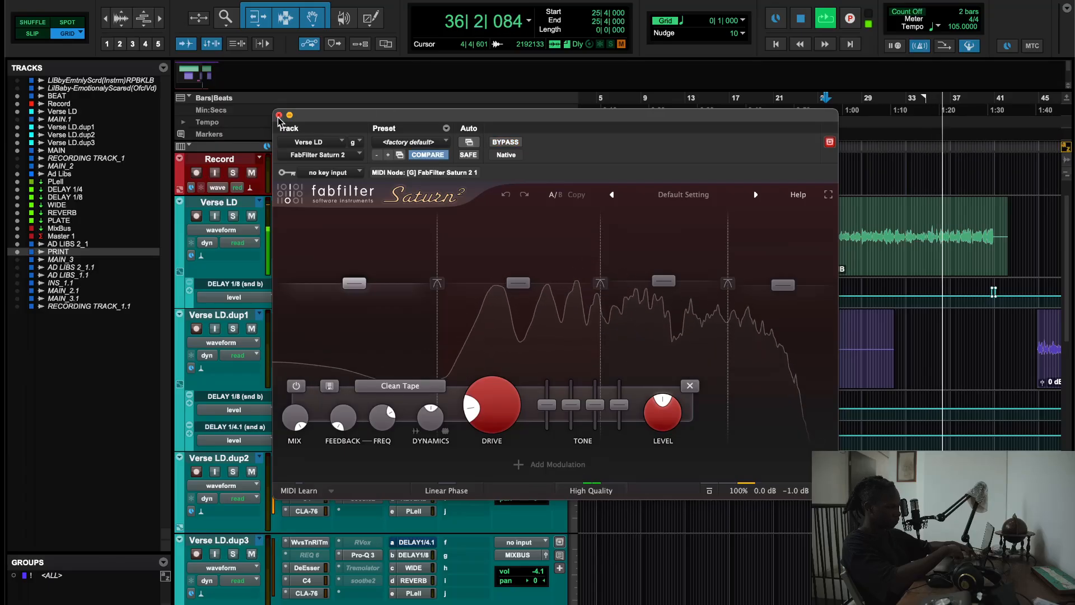
pyautogui.press('space')
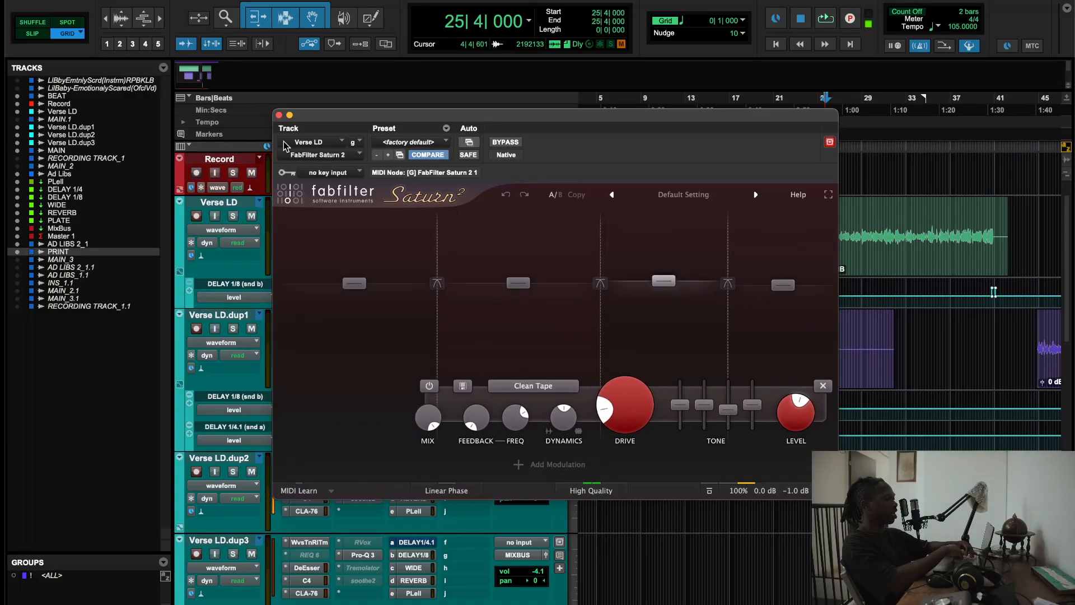
pyautogui.click(280, 115)
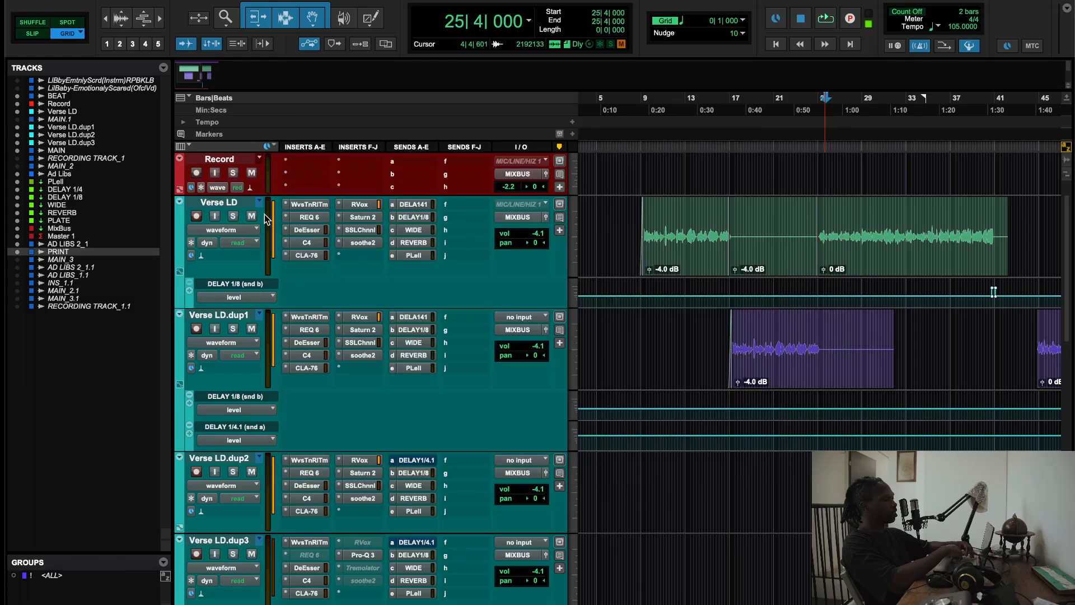
# Increase the Verse LD track height and set the grid resolution to 1 bar.
pyautogui.moveTo(221, 291); pyautogui.dragTo(234, 408)
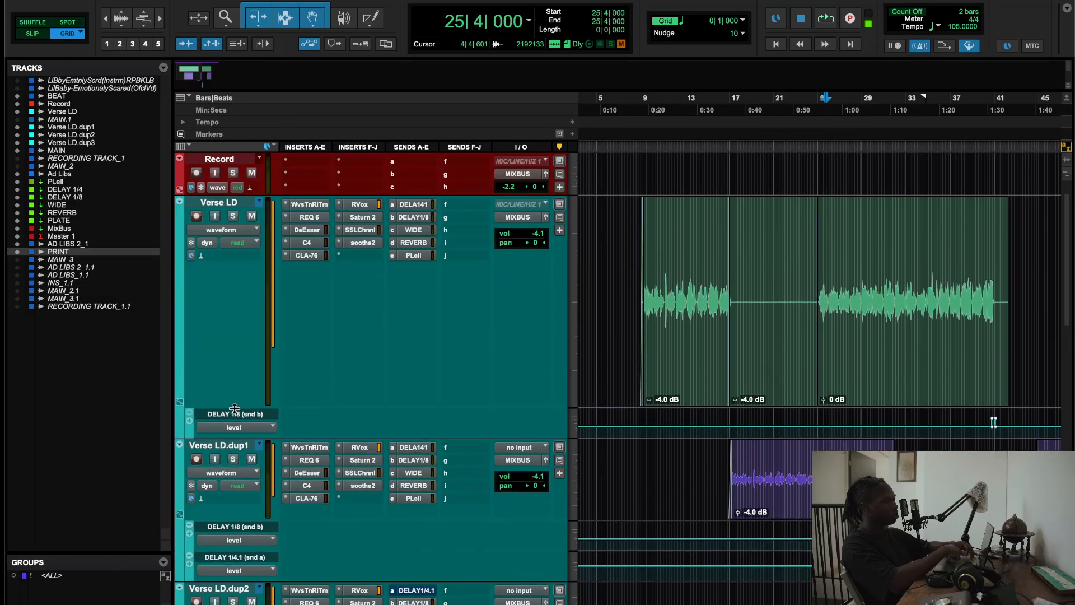
pyautogui.scroll(5, 956, 364)
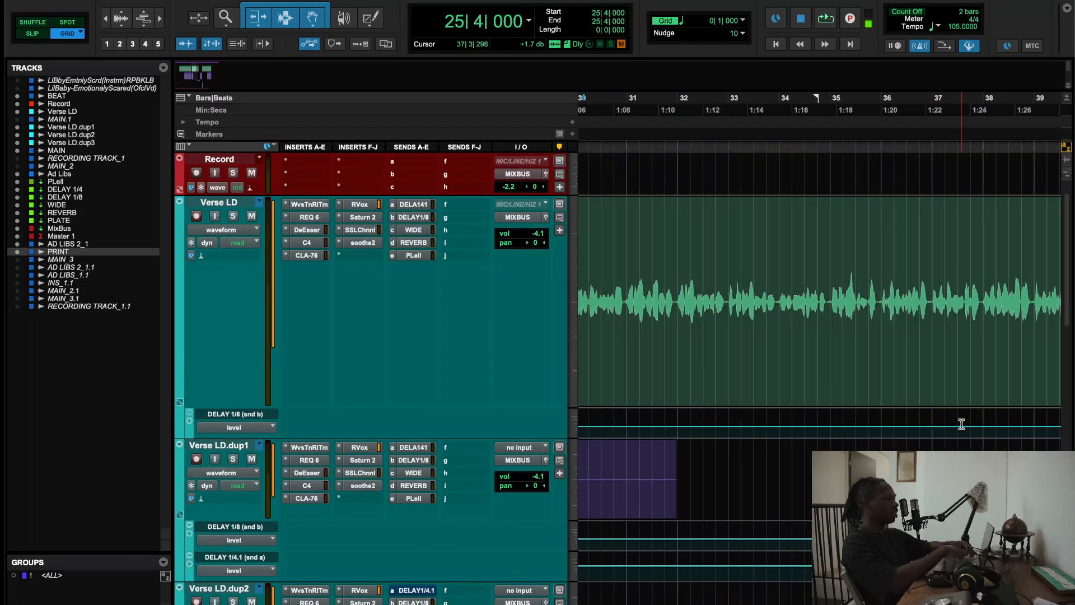
pyautogui.click(725, 20)
pyautogui.click(728, 7)
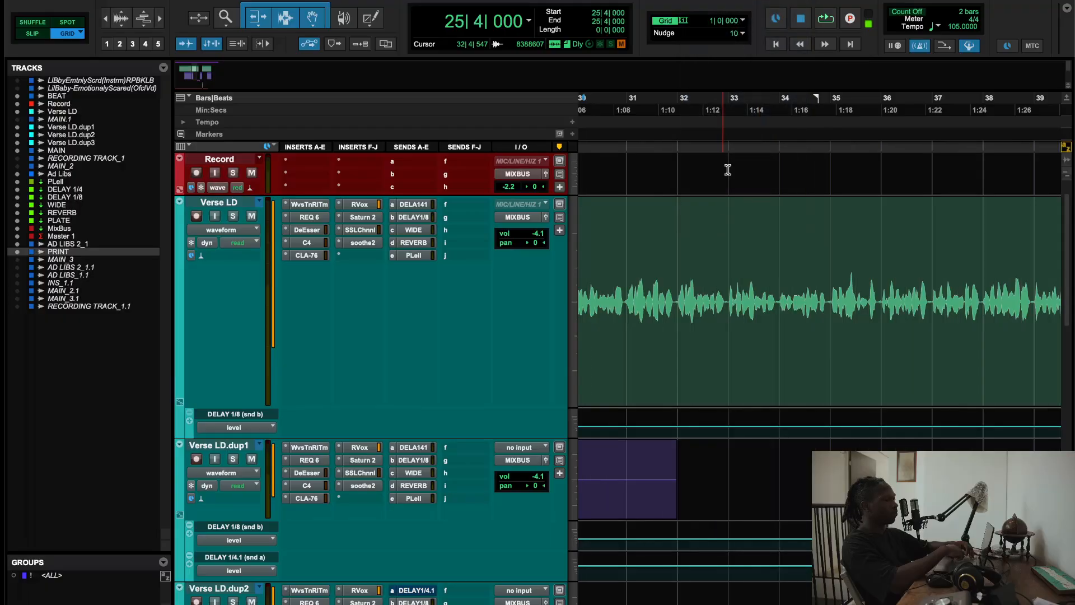
# Set the grid resolution to a 1/2 note.
pyautogui.scroll(-3, 724, 206)
pyautogui.scroll(-3, 722, 213)
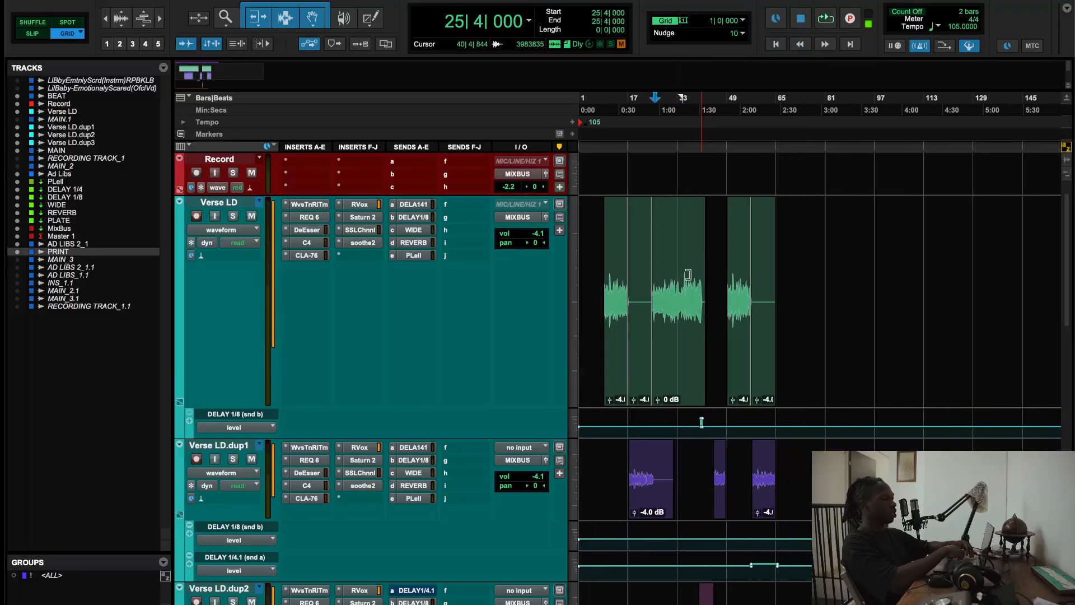
pyautogui.scroll(4, 670, 270)
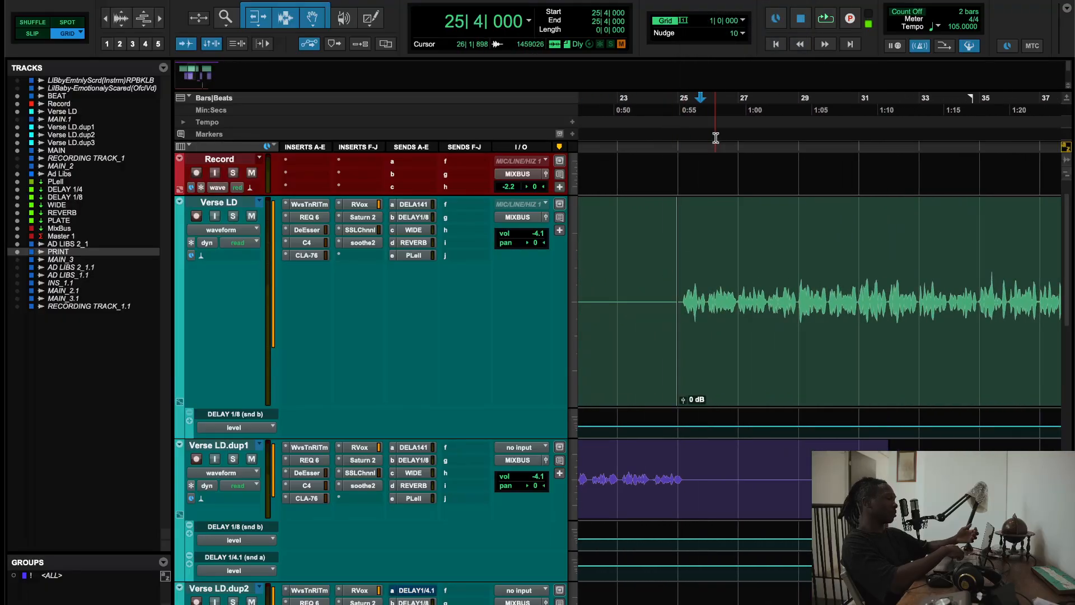
pyautogui.click(690, 21)
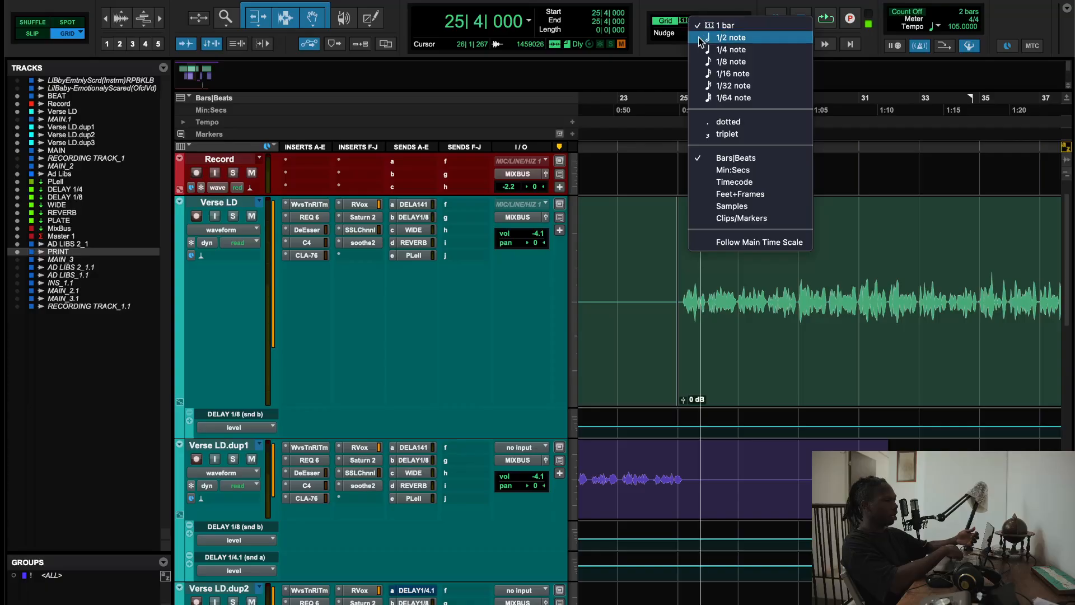
pyautogui.click(697, 37)
# Examine the Verse LD waveform phrase by phrase from bar 25 to the end of the clip near bar 41.
pyautogui.scroll(-1, 762, 190)
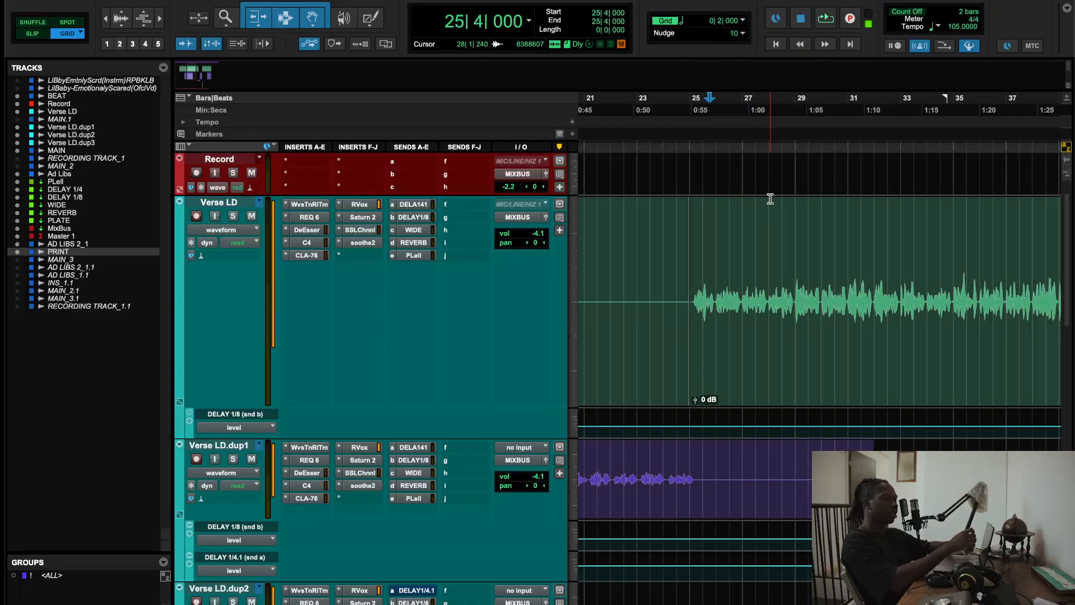
pyautogui.scroll(1, 786, 313)
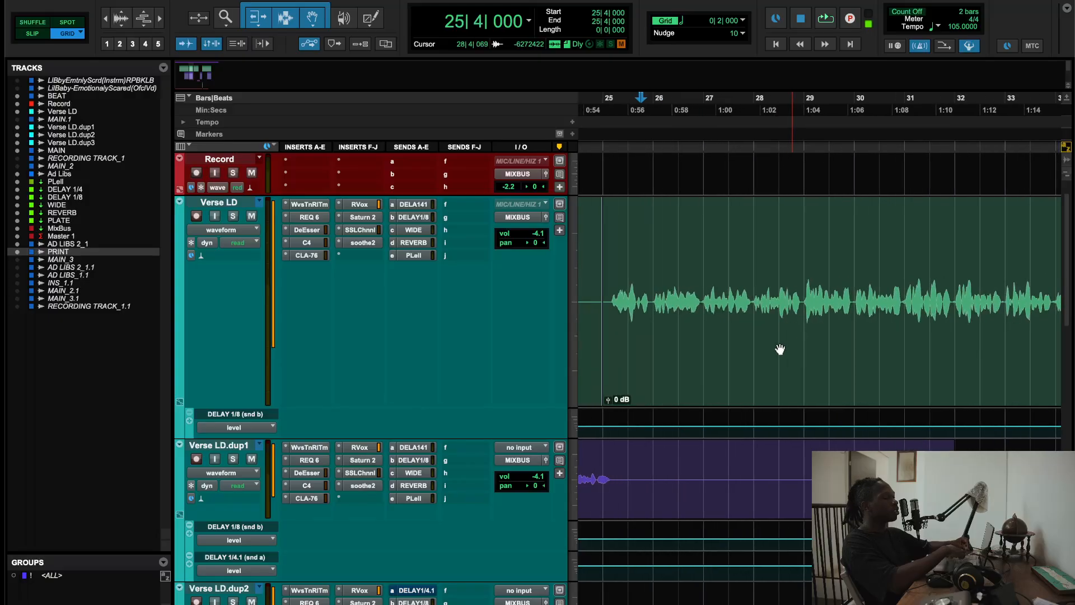
pyautogui.scroll(1, 688, 276)
pyautogui.scroll(-4, 948, 344)
pyautogui.scroll(-1, 948, 345)
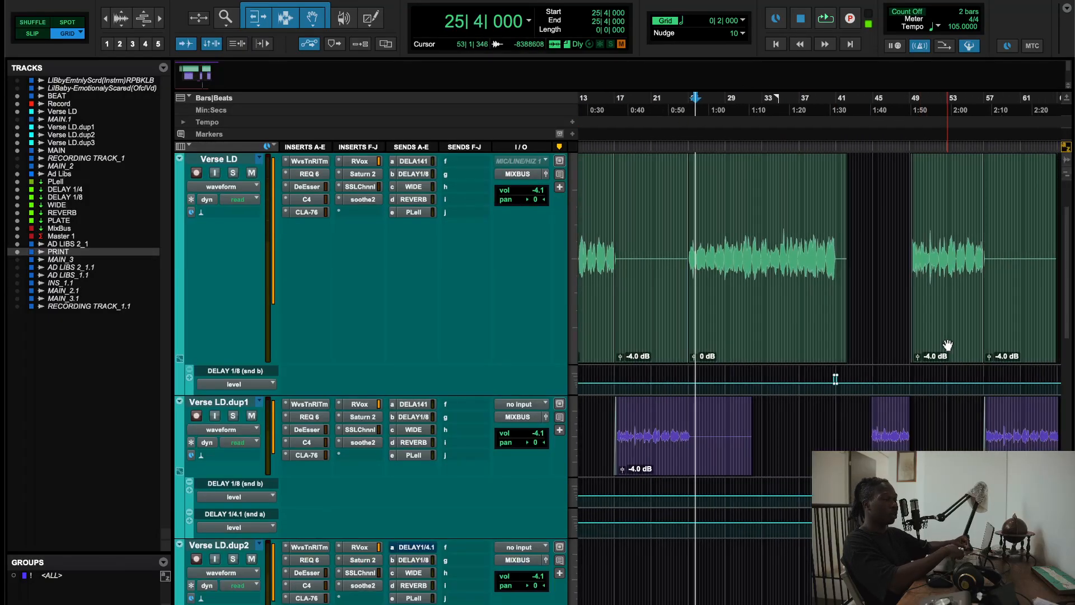
pyautogui.scroll(2, 789, 278)
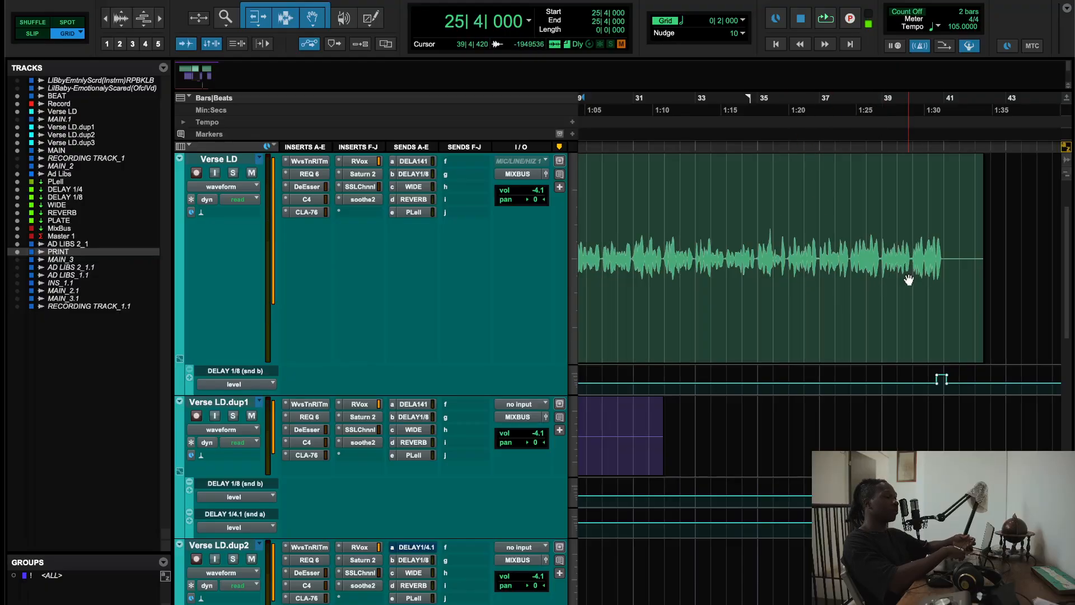
pyautogui.scroll(-1, 908, 279)
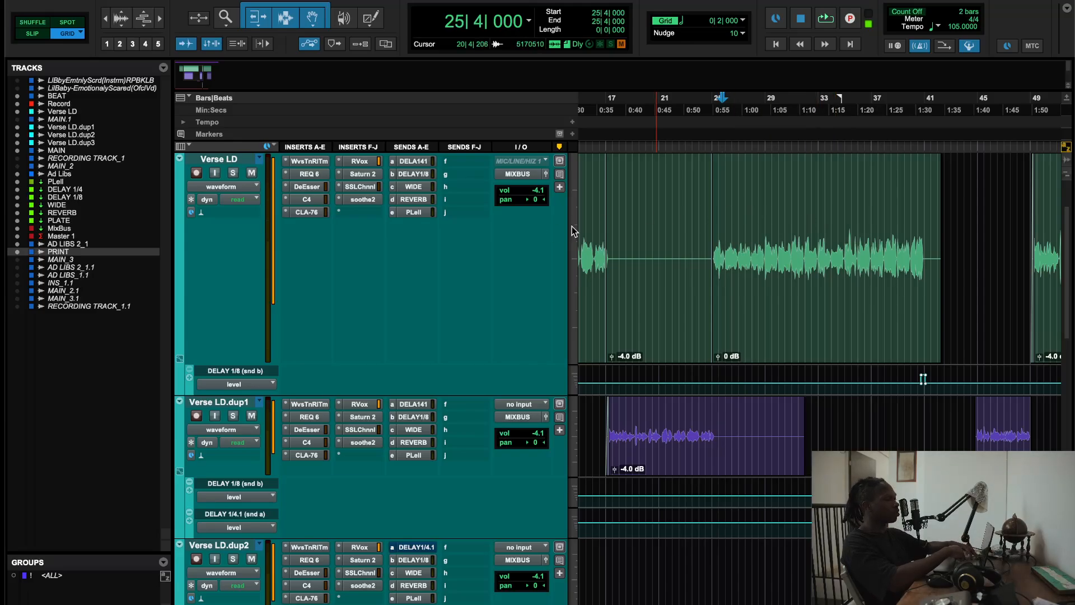
# Compare the Verse LD vocal with soothe2 bypassed and active during playback, stopping and closing the plugin at the end.
pyautogui.click(370, 202)
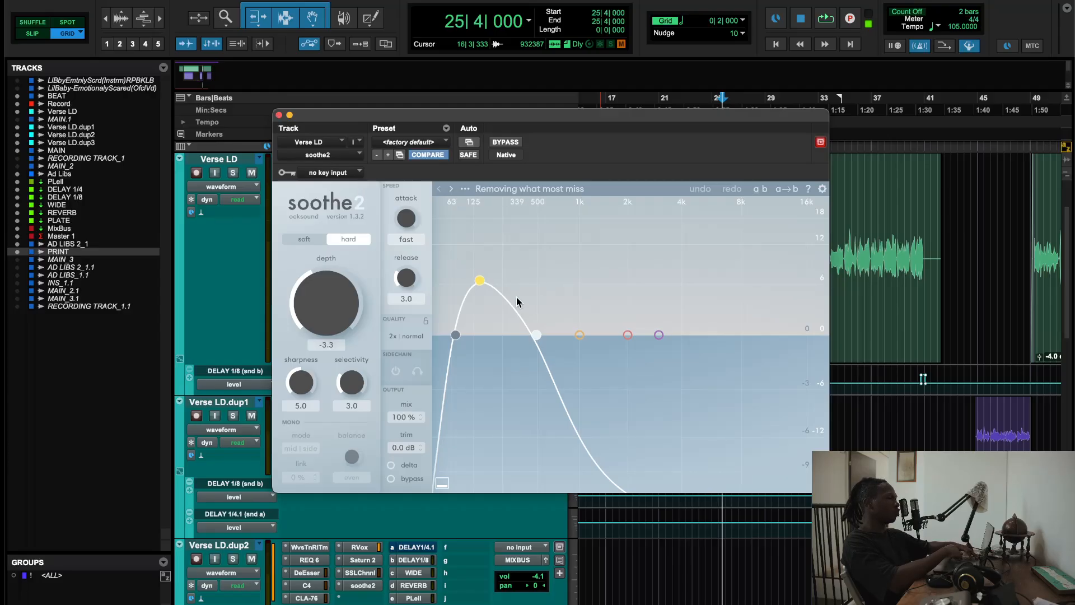
pyautogui.press('space')
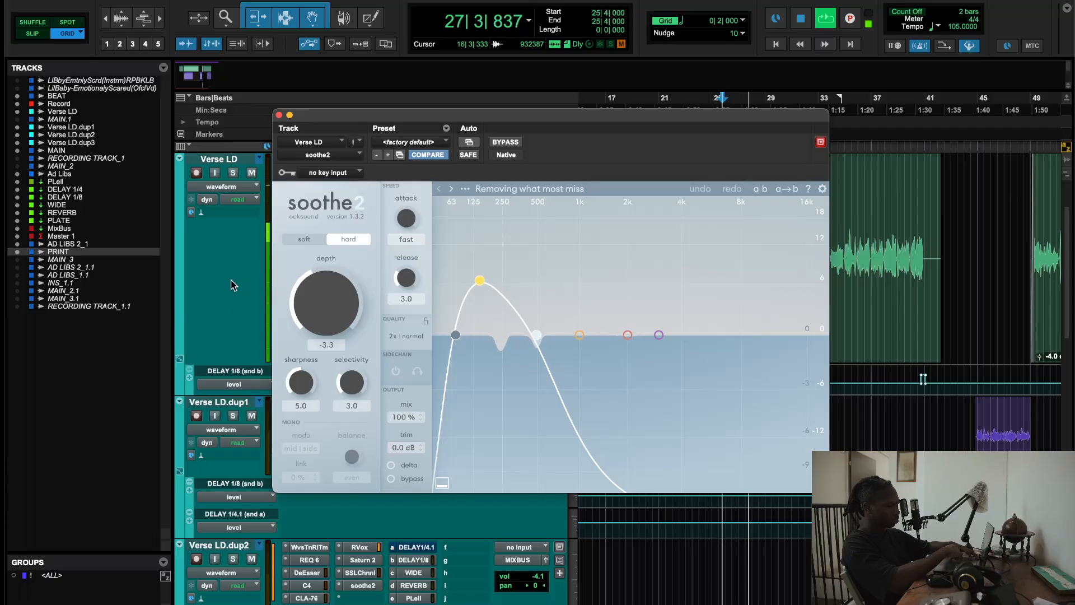
pyautogui.click(505, 142)
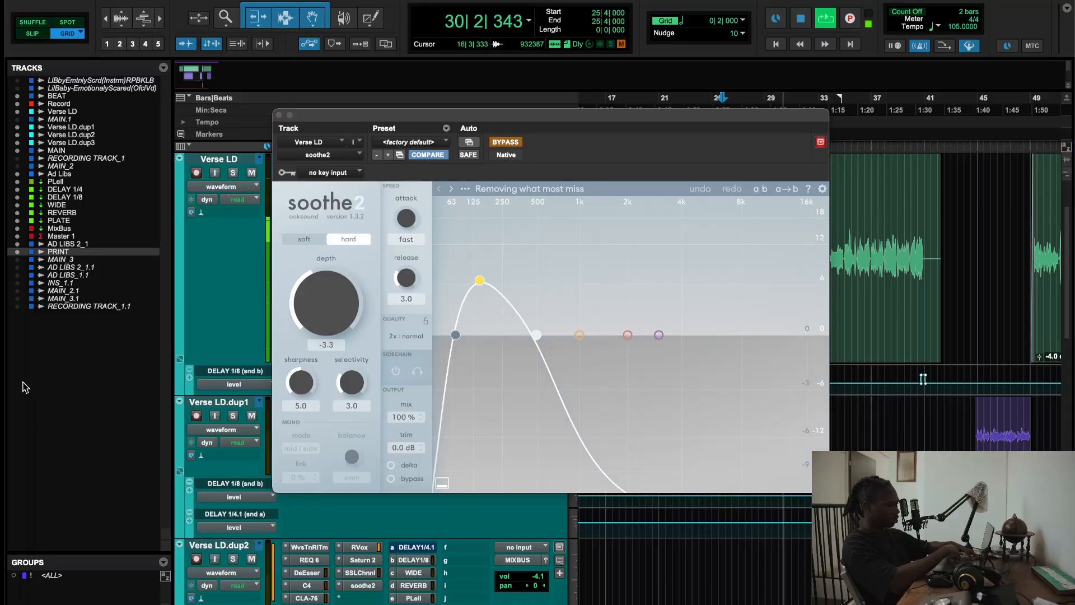
pyautogui.click(494, 143)
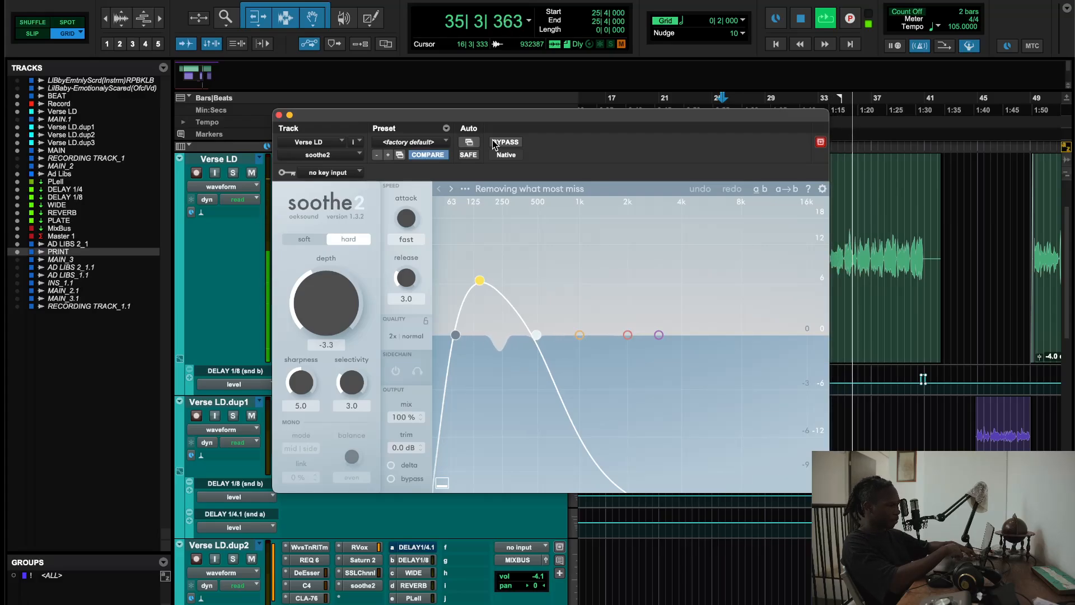
pyautogui.click(494, 143)
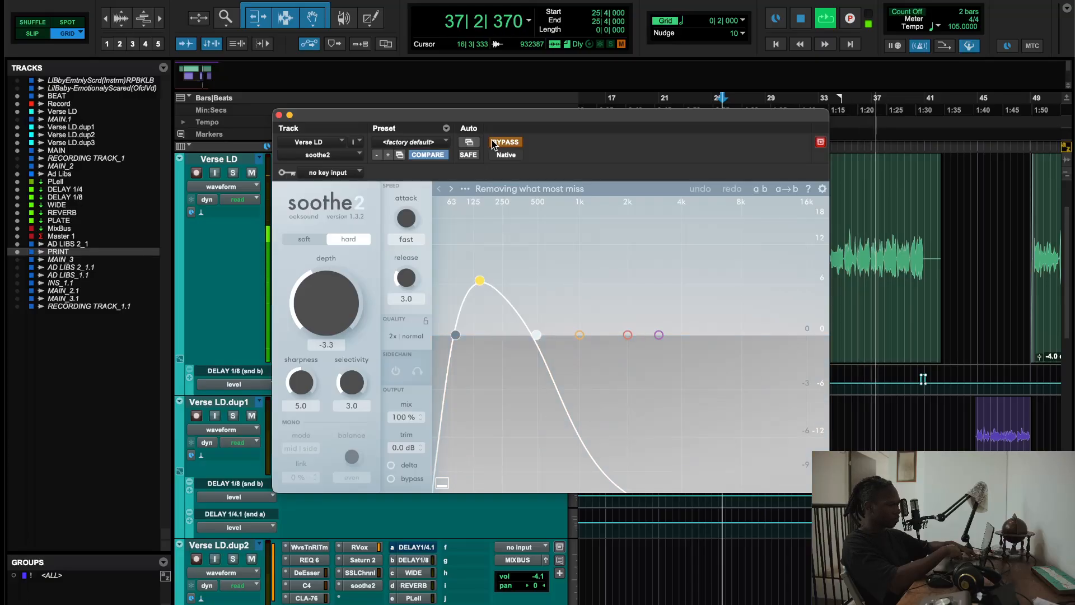
pyautogui.click(494, 143)
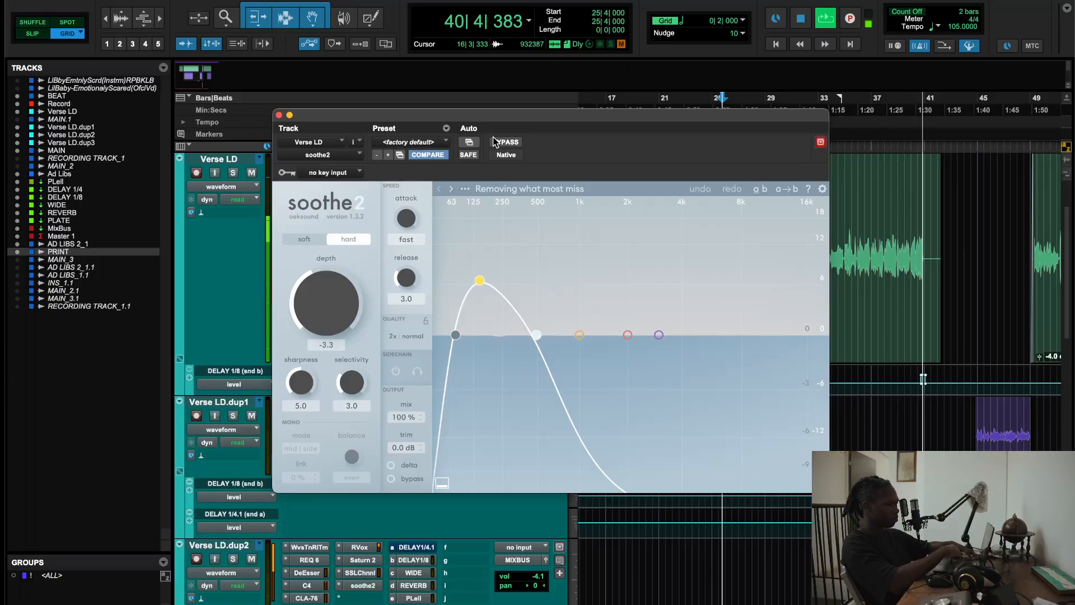
pyautogui.press('space')
pyautogui.click(279, 115)
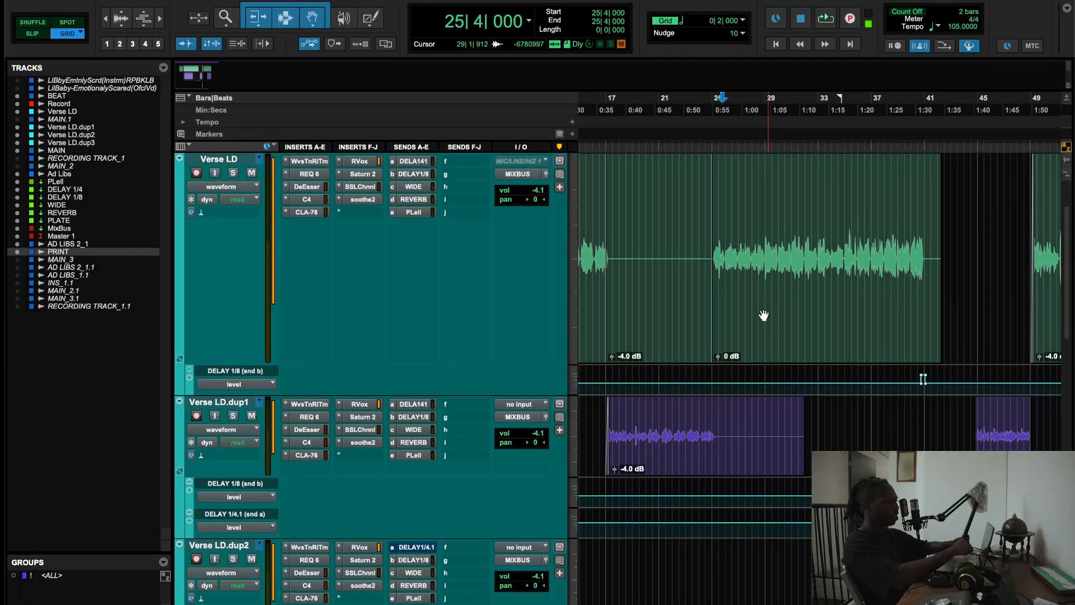
# Review band 1 of the REQ 6 equalizer on Verse LD and close the plugin.
pyautogui.click(324, 173)
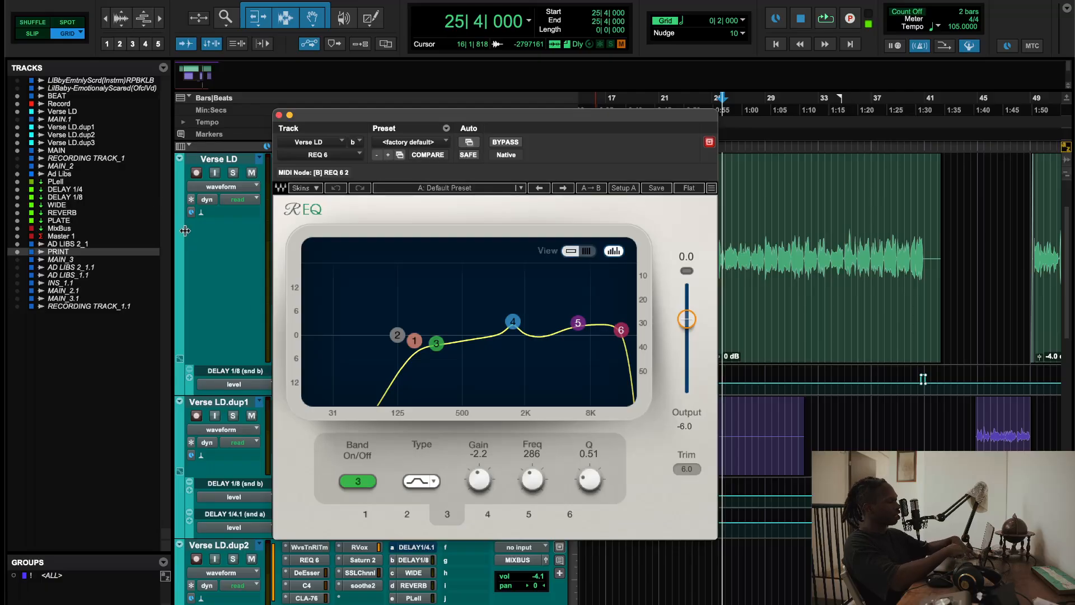
pyautogui.click(414, 341)
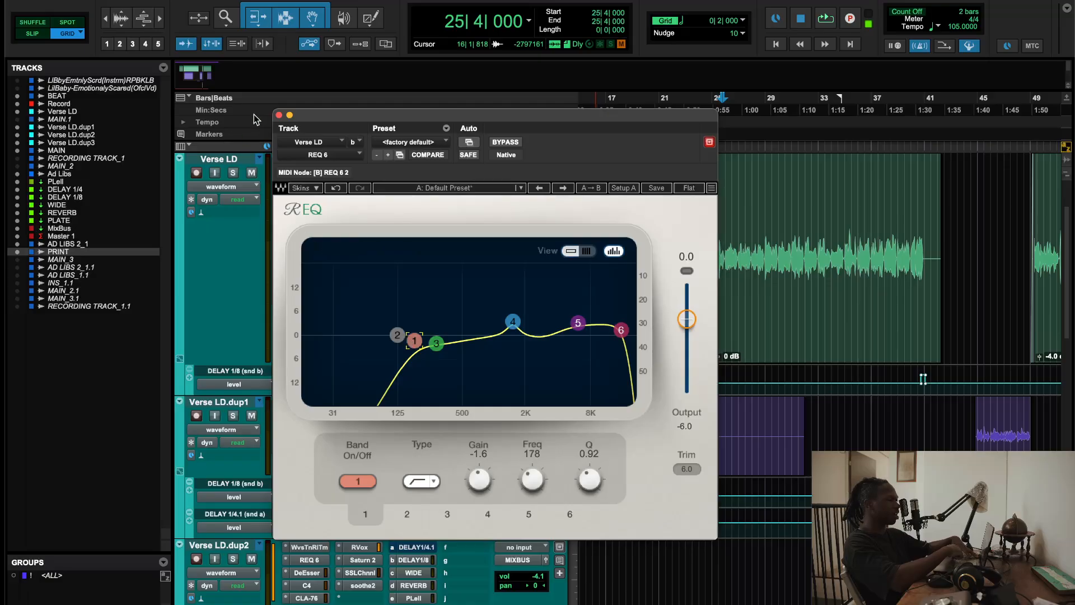
pyautogui.click(278, 114)
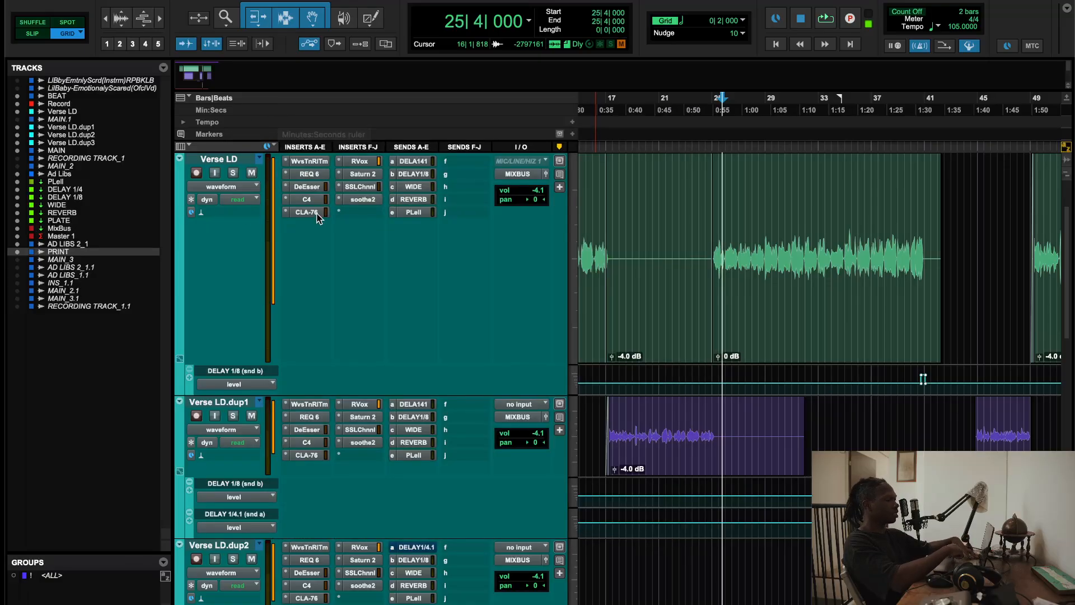
# Check the SSLChannel and Saturn 2 plugins on Verse LD, closing each one after viewing it.
pyautogui.click(364, 187)
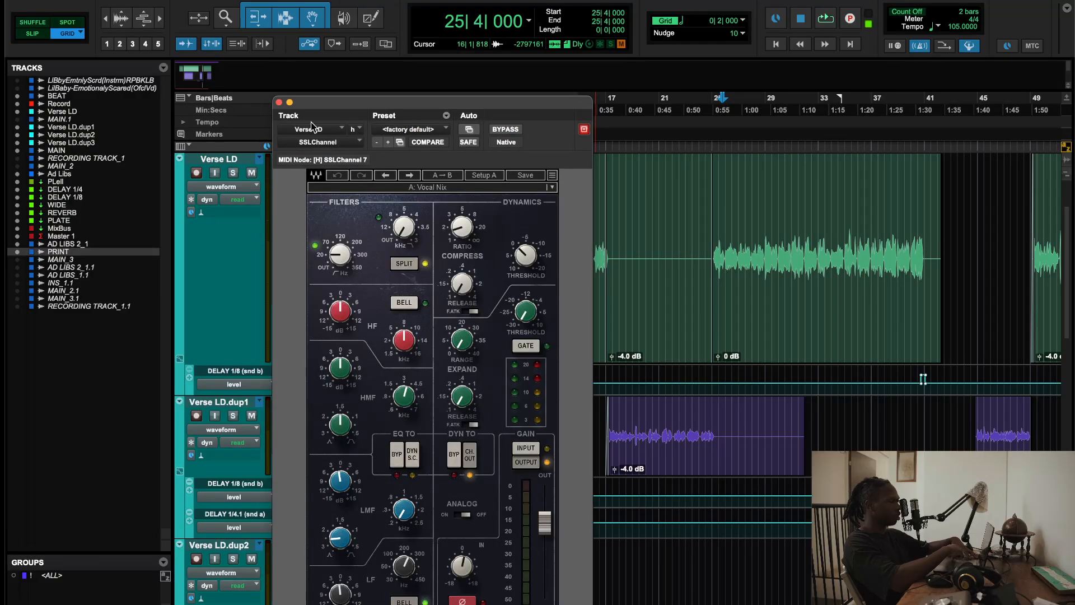
pyautogui.click(278, 102)
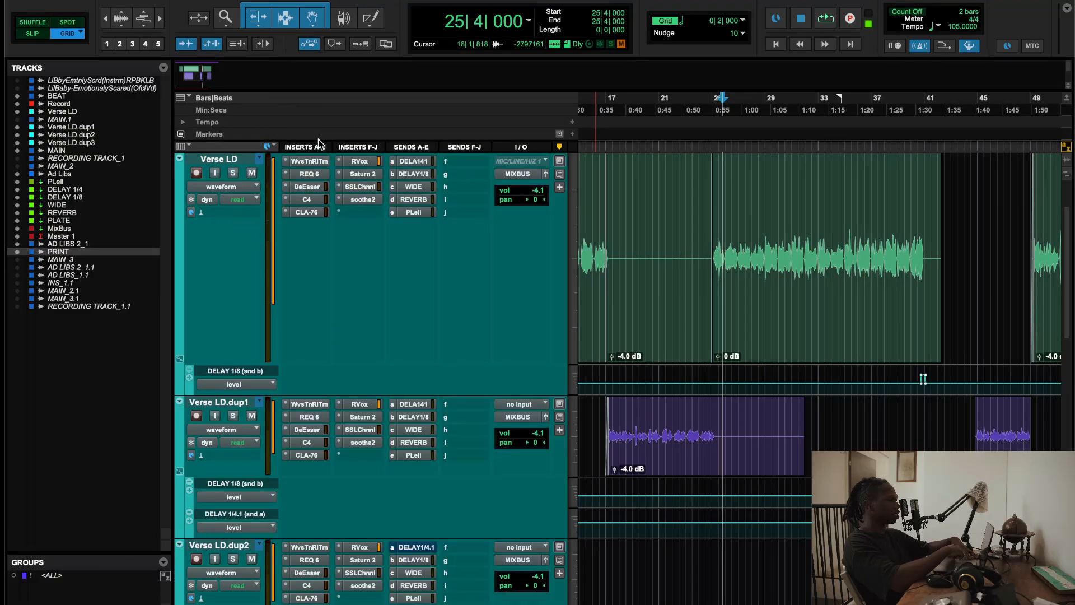
pyautogui.click(359, 174)
pyautogui.click(279, 102)
# Look over the session's clips and vocal tracks from BEAT and Verse LD down to MAIN and Ad Libs.
pyautogui.scroll(-5, 654, 367)
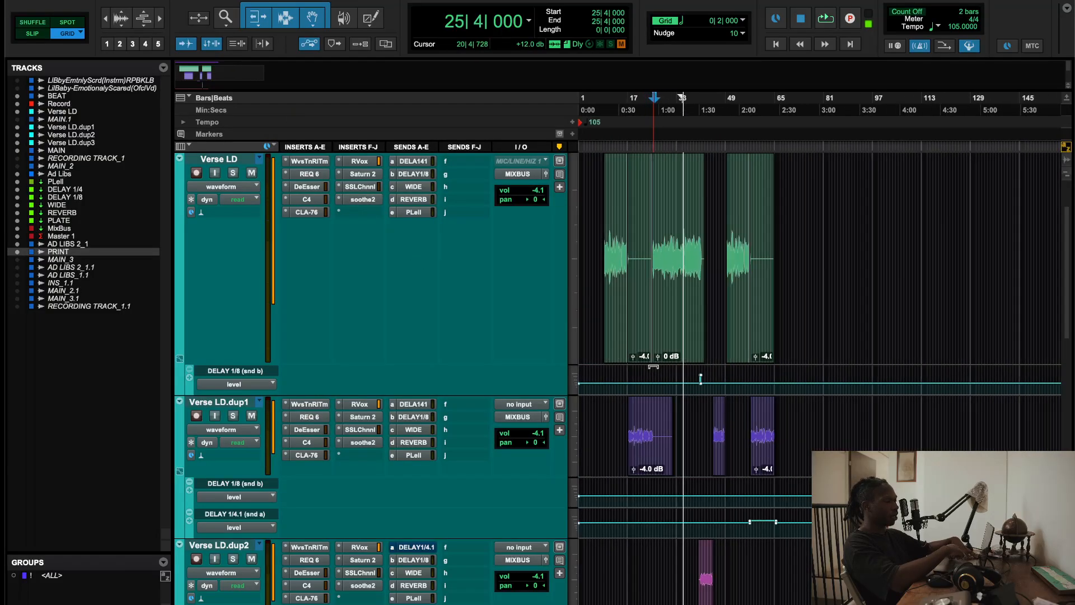
pyautogui.scroll(4, 654, 367)
pyautogui.scroll(-4, 689, 226)
pyautogui.hscroll(-3, 689, 225)
pyautogui.scroll(6, 752, 254)
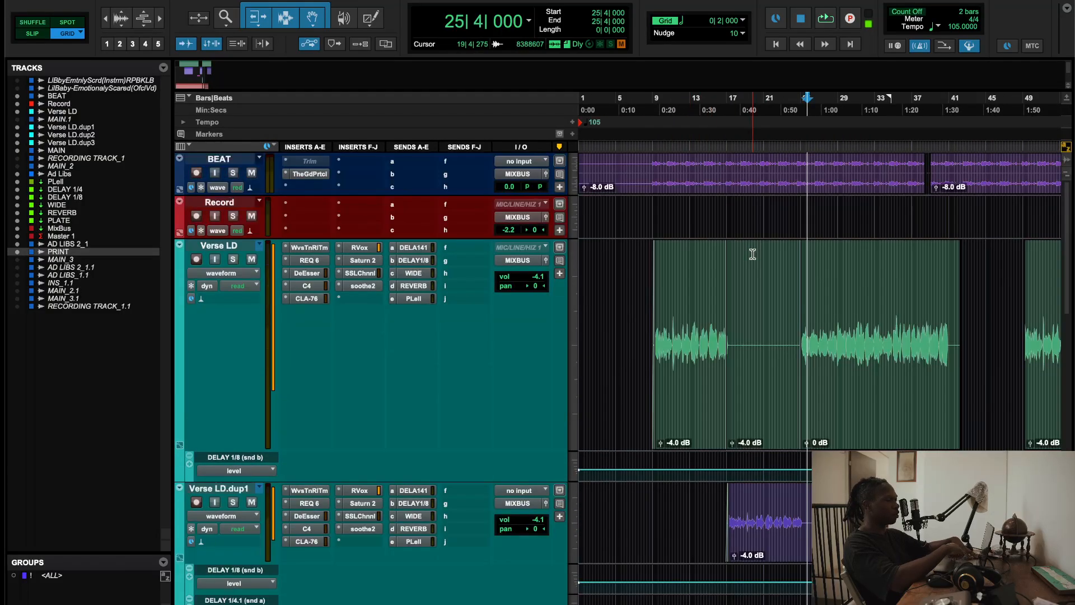
pyautogui.scroll(5, 753, 254)
pyautogui.scroll(-3, 750, 263)
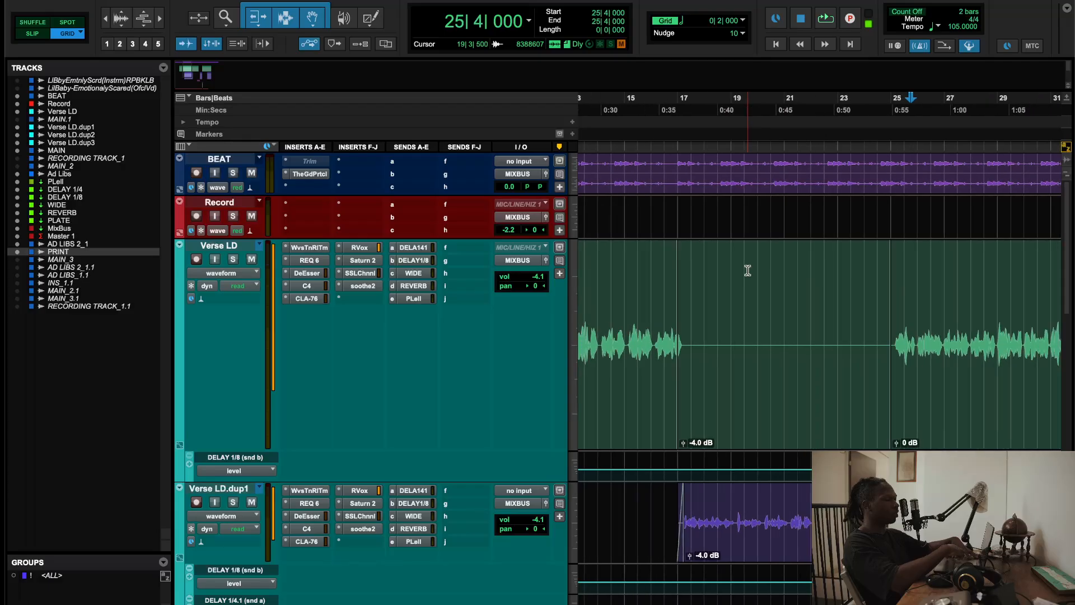
pyautogui.scroll(-10, 747, 270)
pyautogui.scroll(-1, 748, 271)
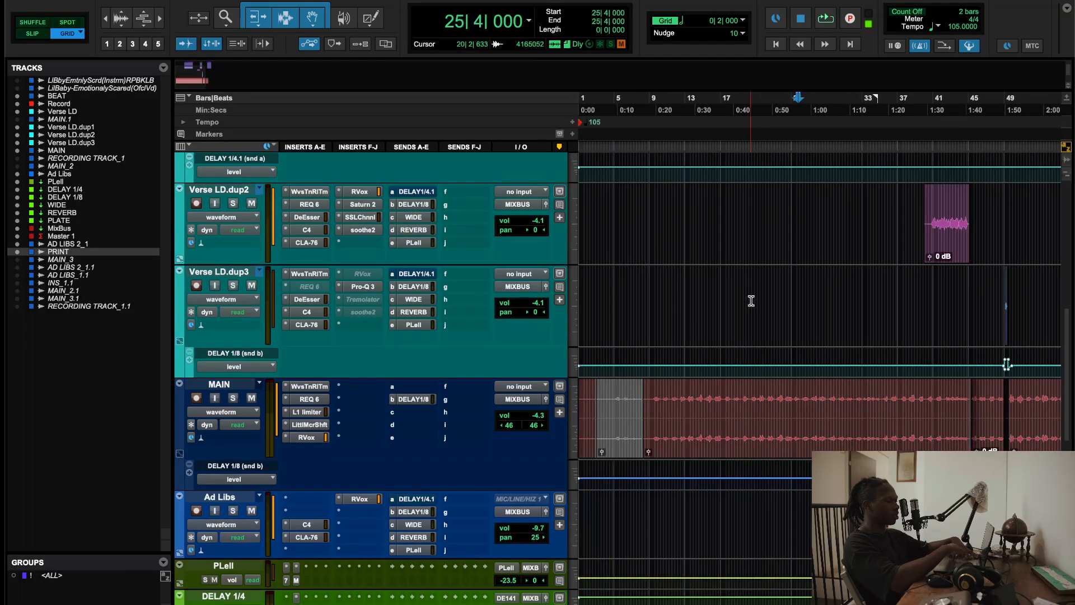
# Review the Waves Tune Real-Time settings on the MAIN track and close the plugin.
pyautogui.scroll(-8, 749, 285)
pyautogui.scroll(7, 732, 317)
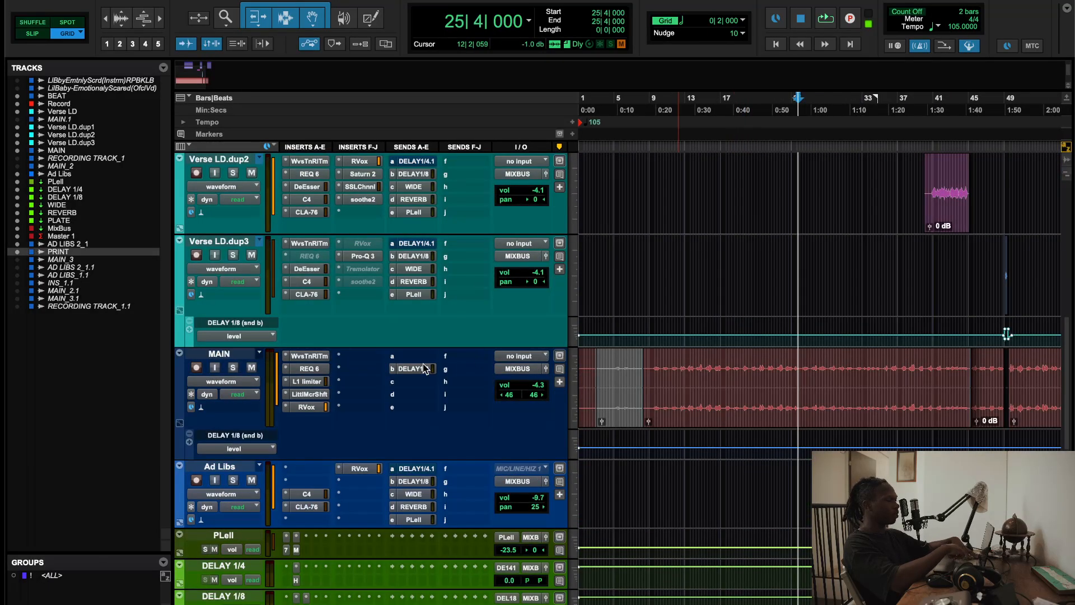
pyautogui.click(317, 357)
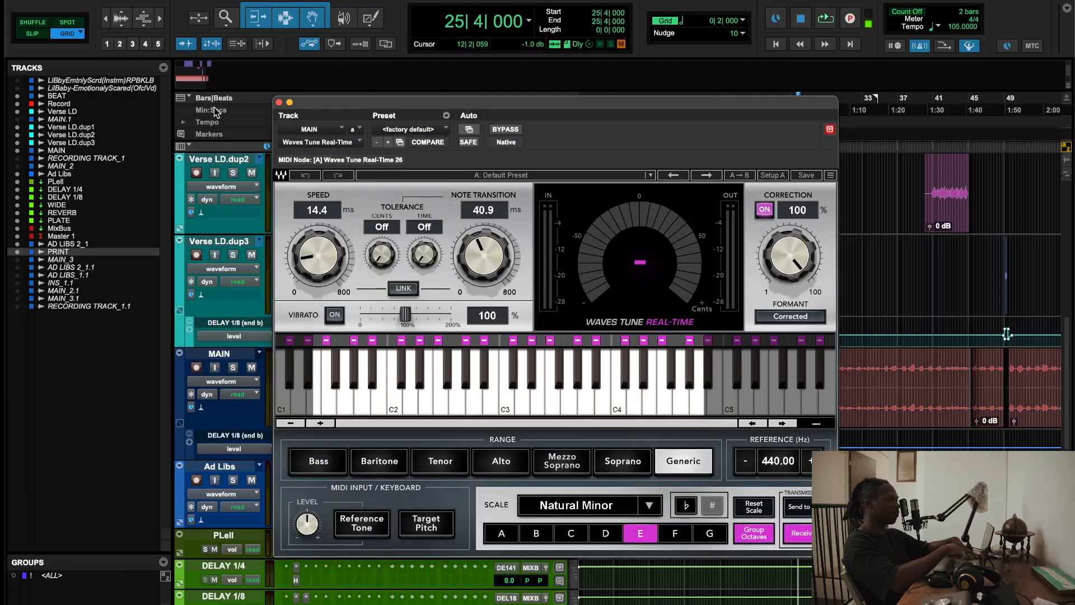
pyautogui.click(279, 103)
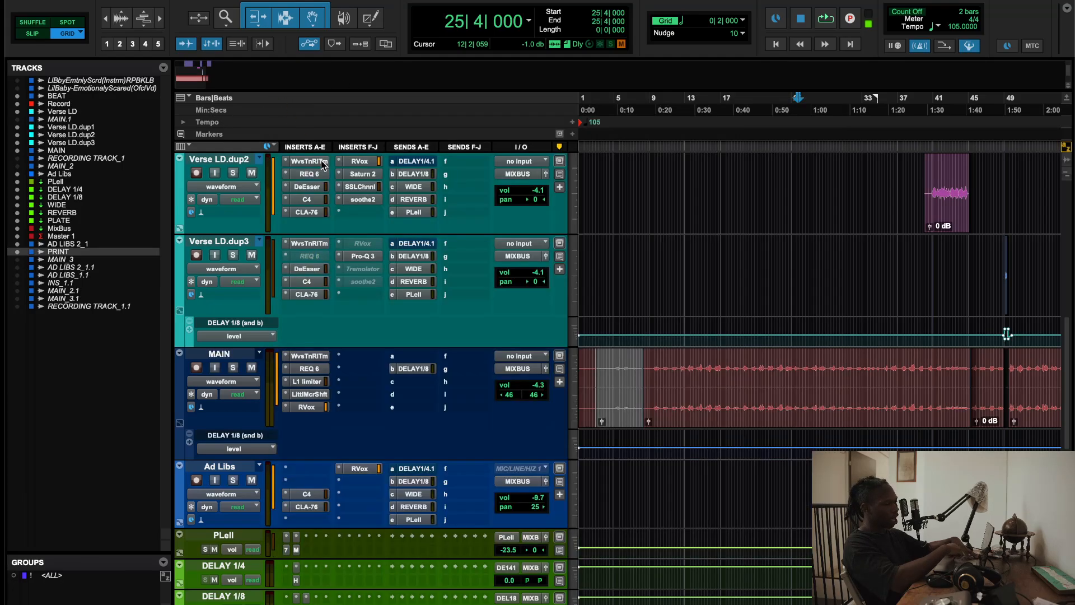
# Review the Waves Tune Real-Time settings on the AD LIBS 2_1 track and close the plugin.
pyautogui.scroll(5, 380, 253)
pyautogui.scroll(-4, 380, 253)
pyautogui.scroll(-2, 379, 254)
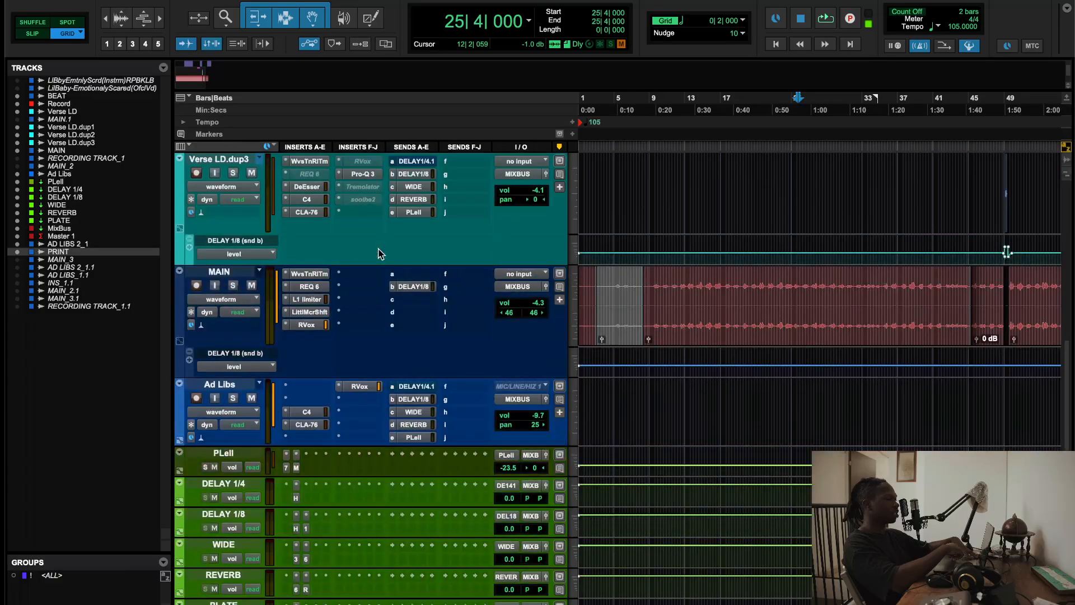
pyautogui.scroll(2, 515, 208)
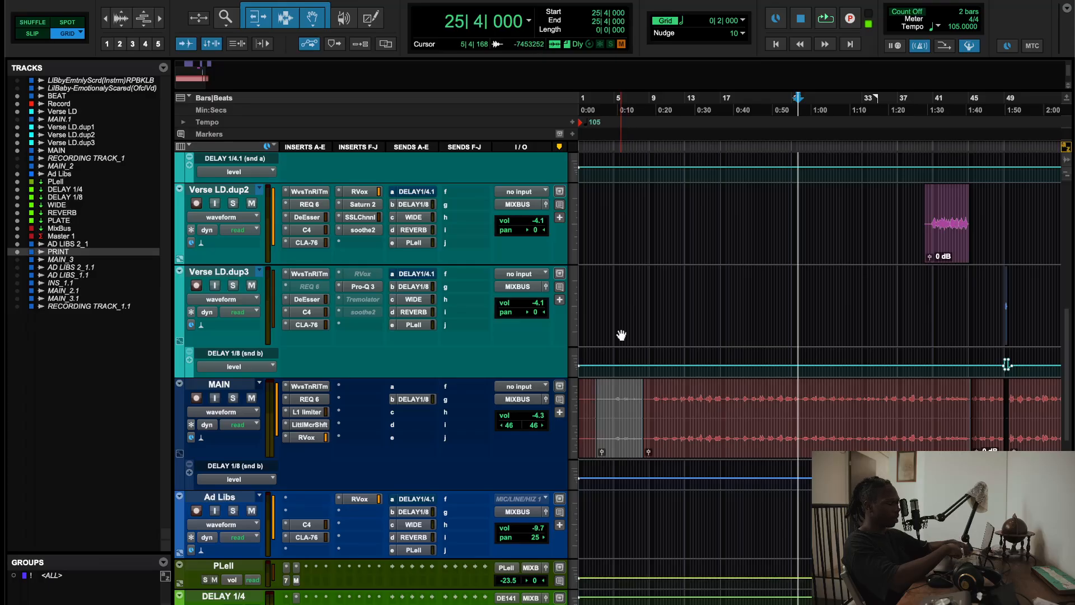
pyautogui.scroll(-10, 683, 275)
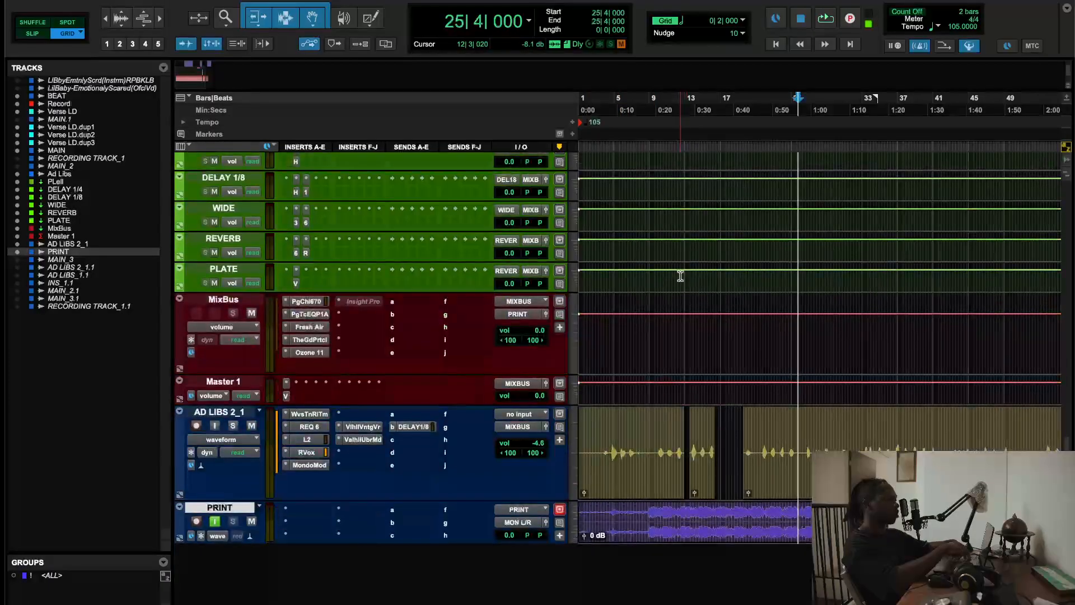
pyautogui.click(309, 414)
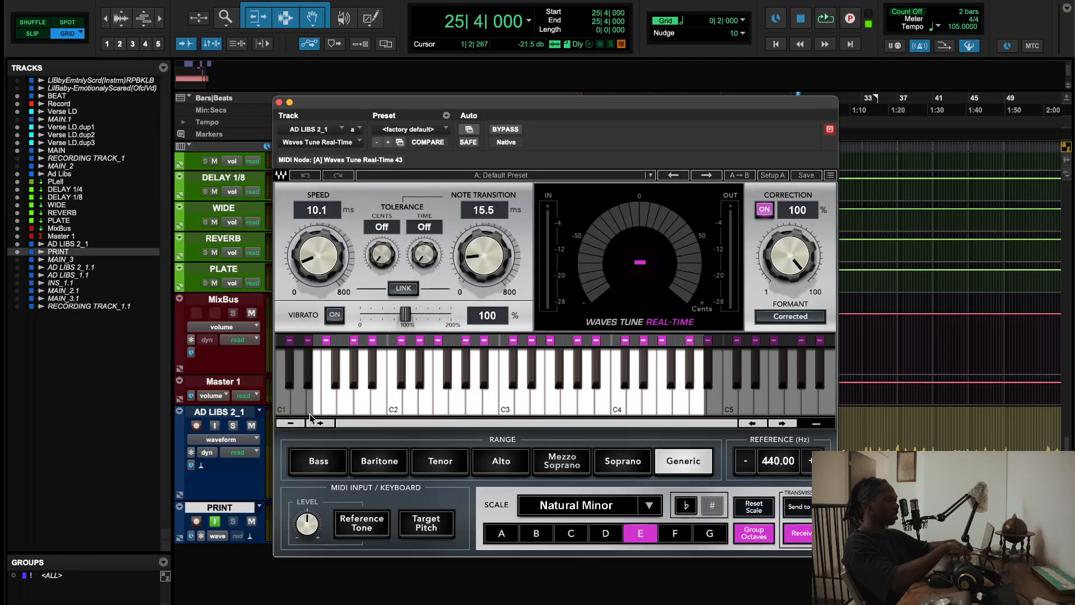
pyautogui.click(280, 103)
# Review the Waves Tune Real-Time settings on the Verse LD track for comparison and close the plugin.
pyautogui.scroll(10, 437, 370)
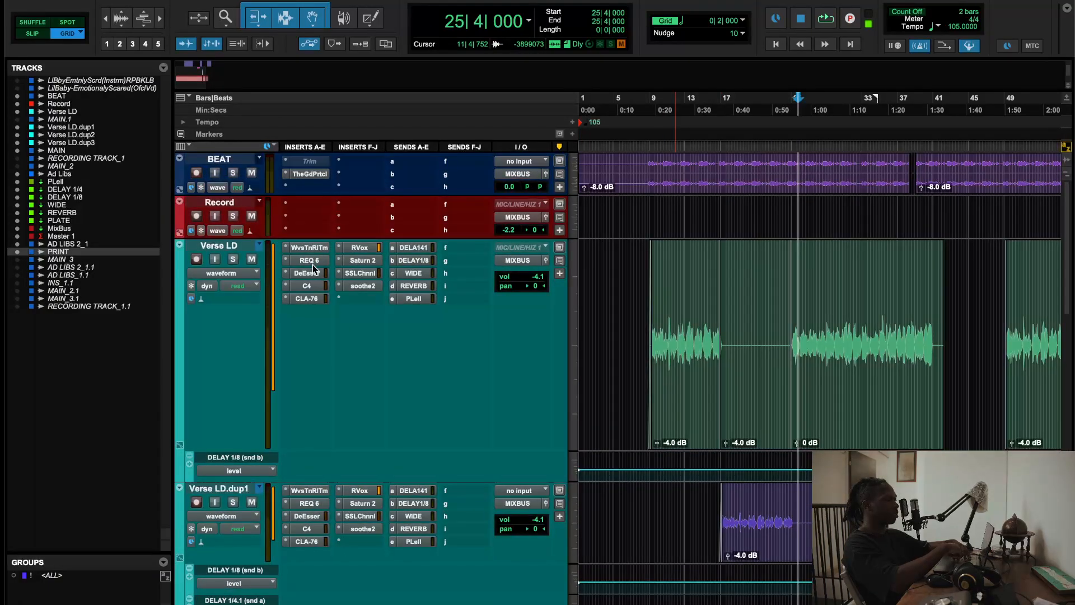
pyautogui.click(311, 248)
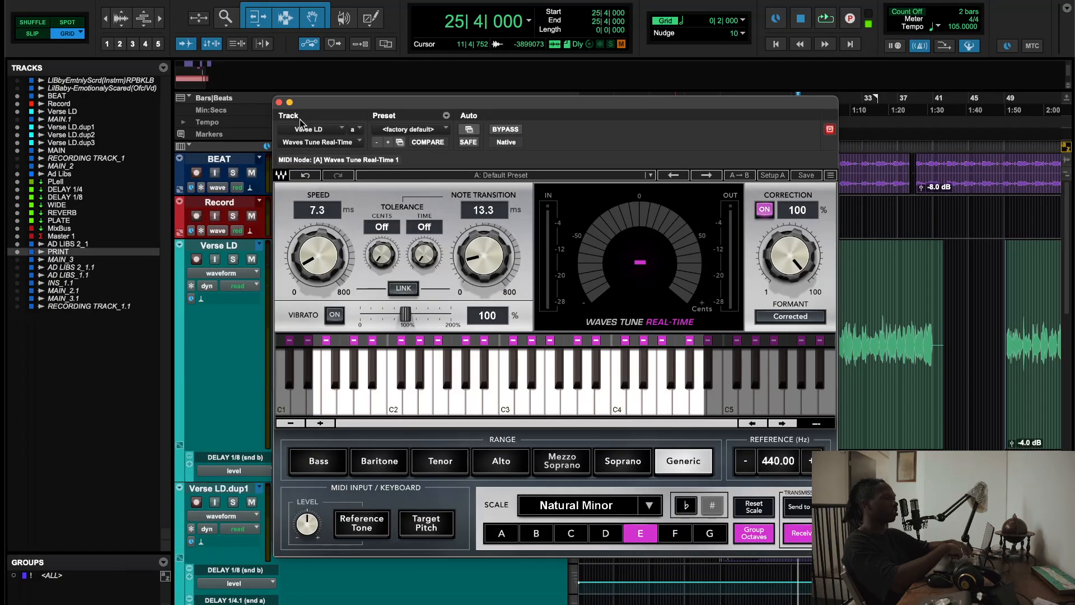
pyautogui.click(280, 103)
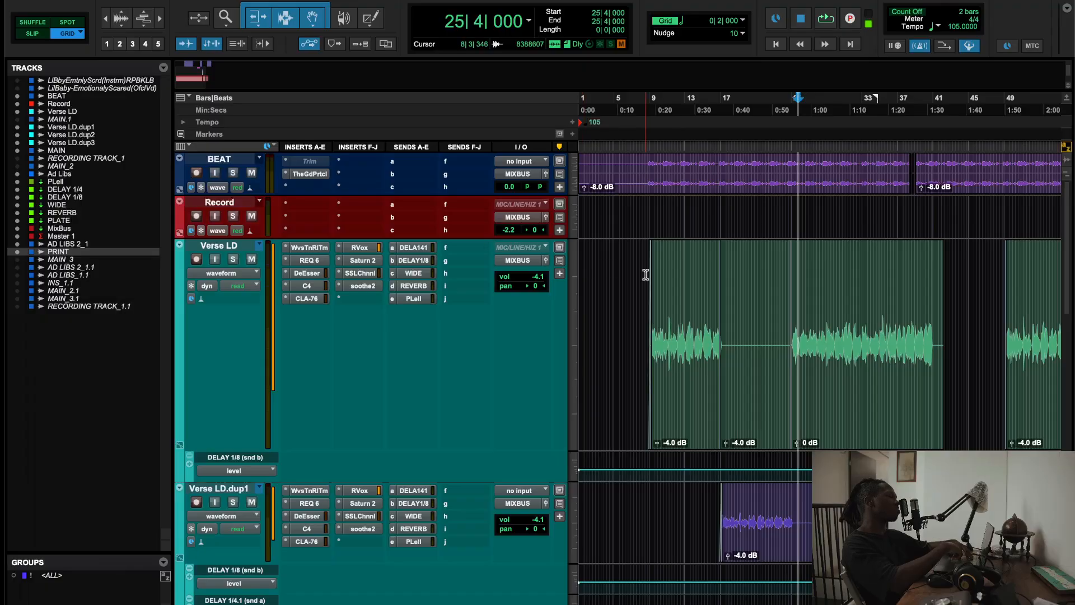
# Start playback, toggle solo on AD LIBS 2_1, and check its REQ 6 equalizer curve before closing the plugin.
pyautogui.scroll(-10, 646, 275)
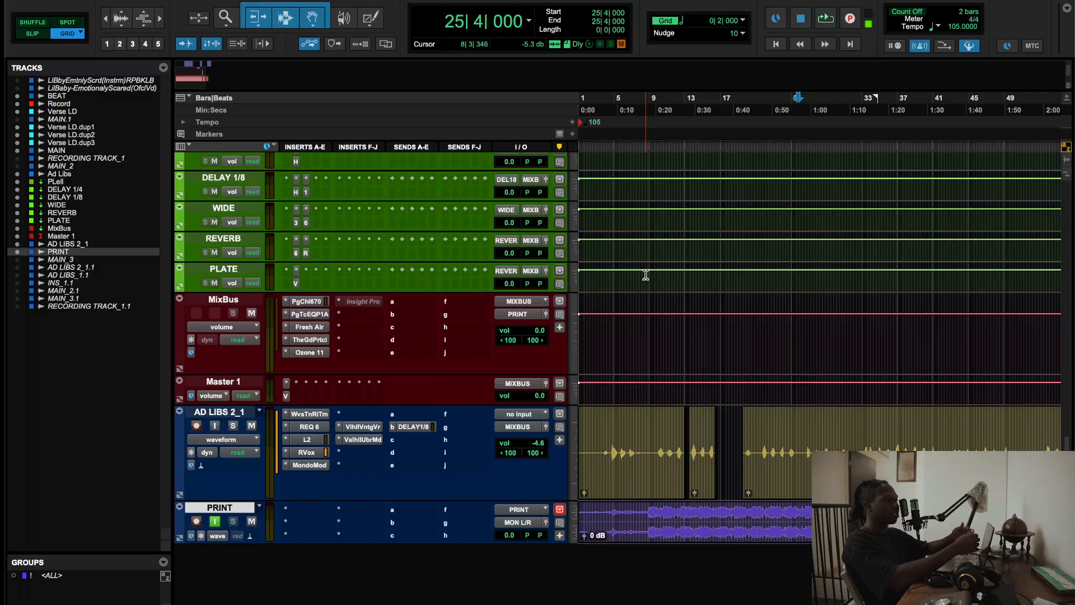
pyautogui.press('space')
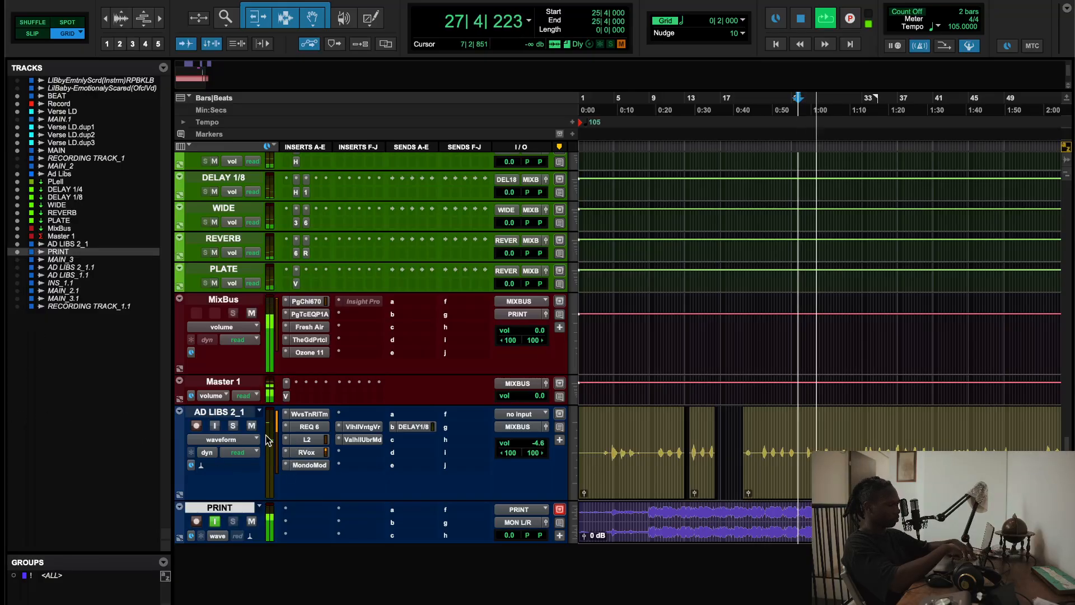
pyautogui.click(233, 426)
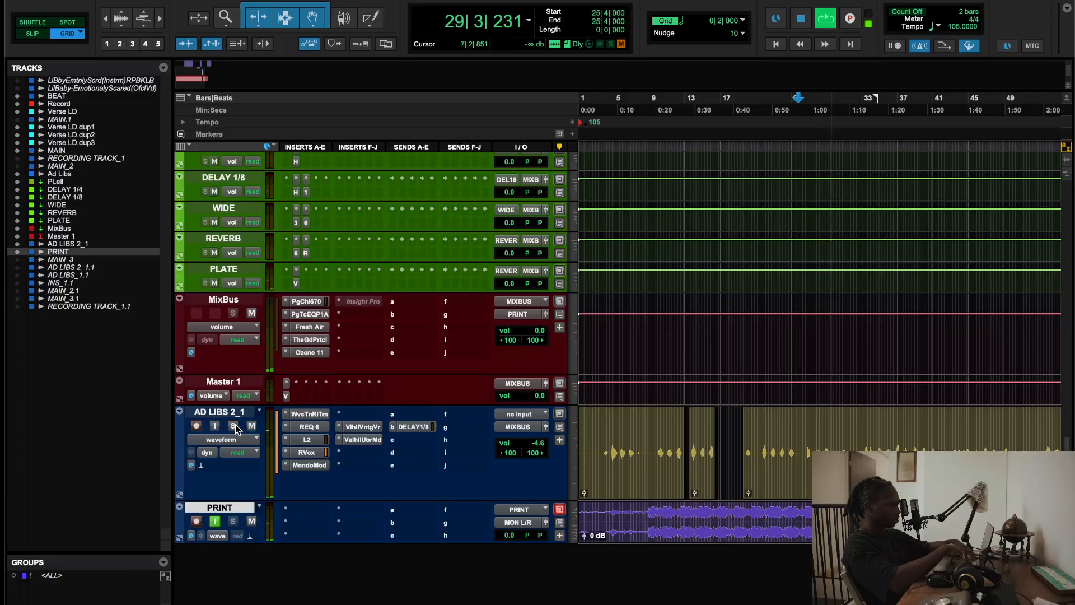
pyautogui.click(309, 466)
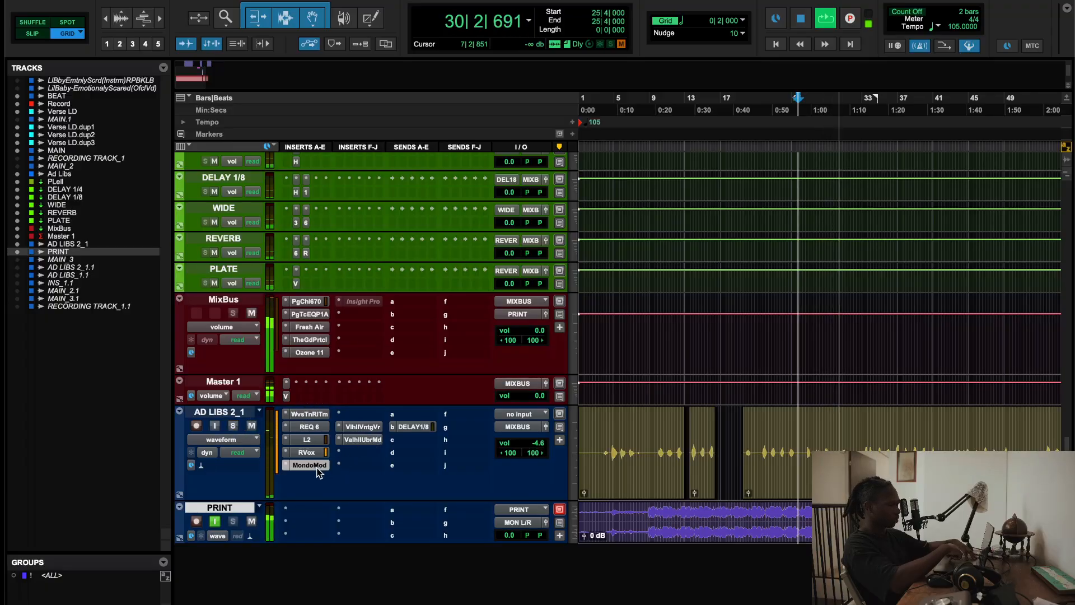
pyautogui.click(314, 429)
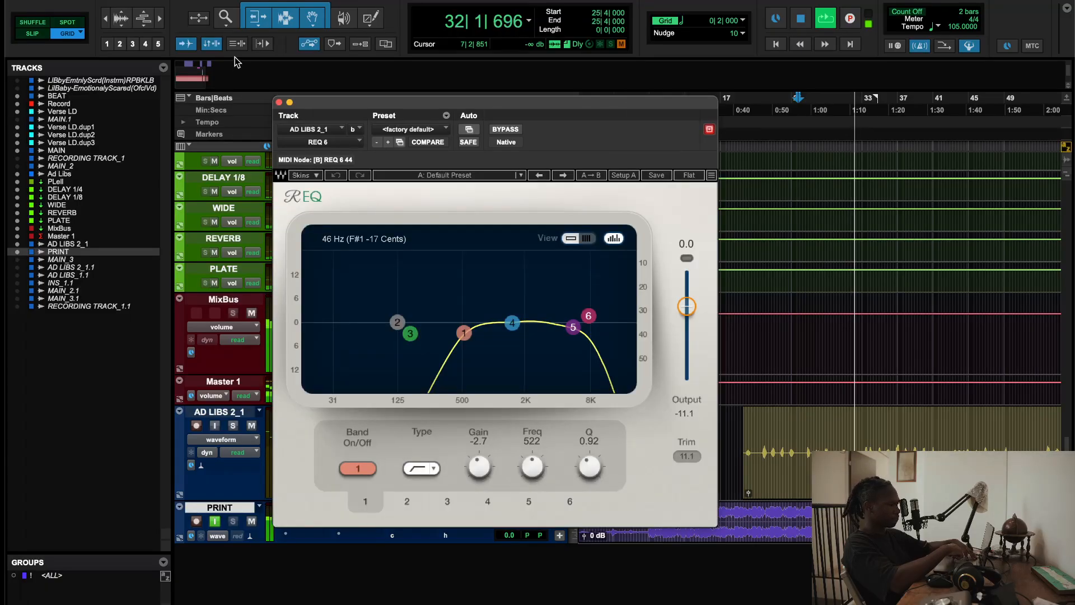
pyautogui.click(279, 102)
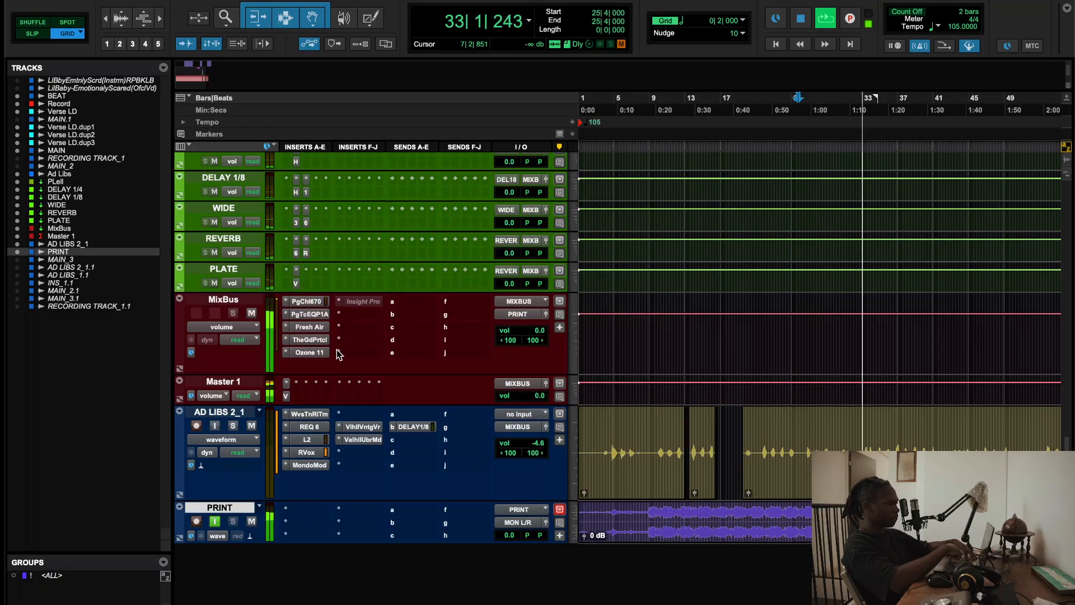
# Review the Waves Tune Real-Time, ValhallaVintageVerb and ValhallaÜberMod settings on AD LIBS 2_1 during playback, and stop playback.
pyautogui.click(320, 414)
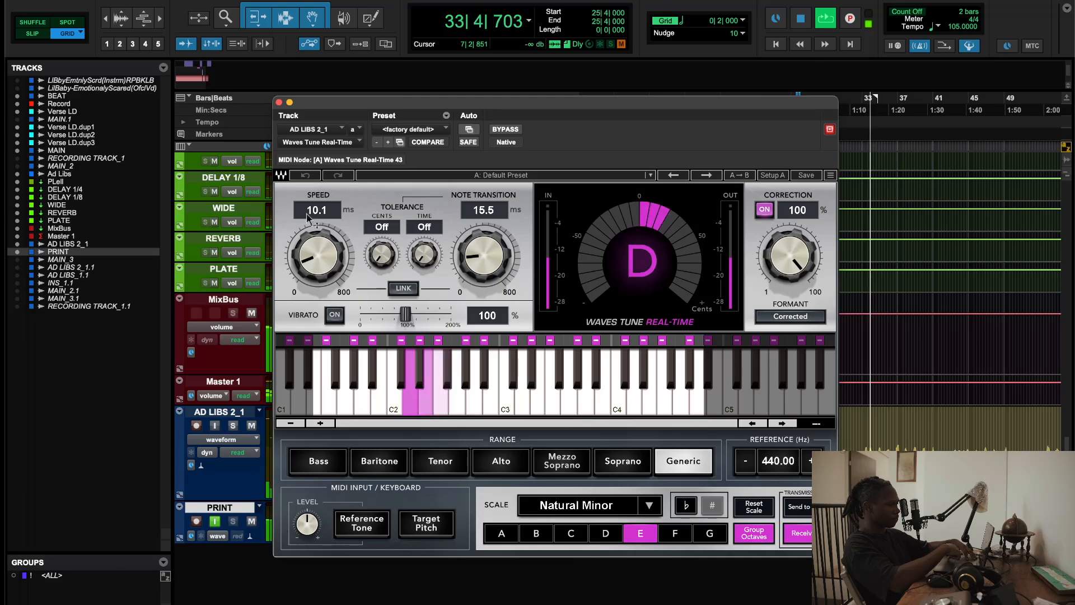
pyautogui.click(279, 103)
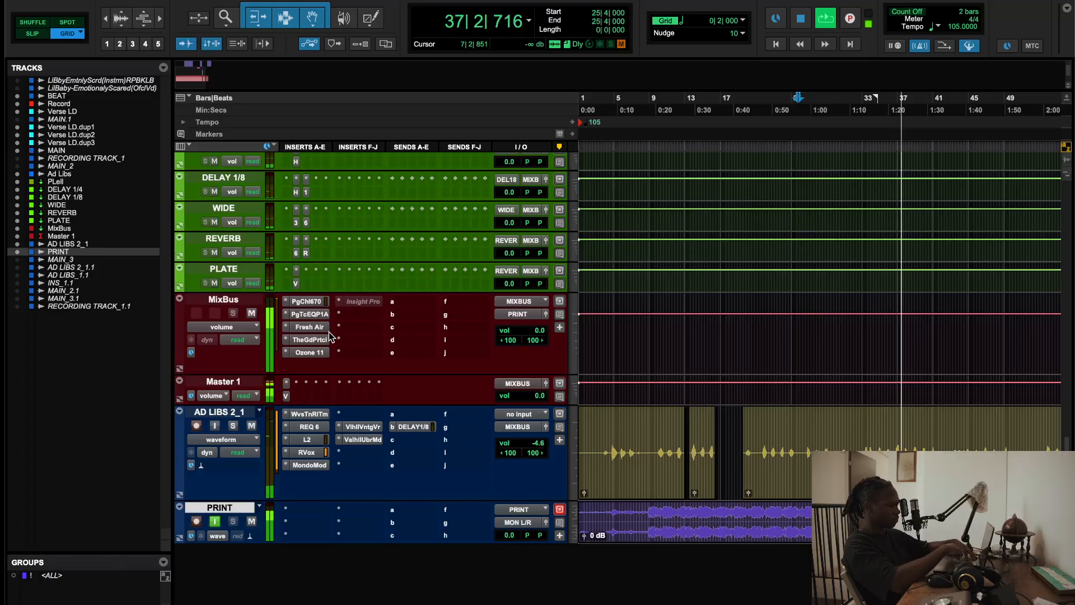
pyautogui.click(364, 428)
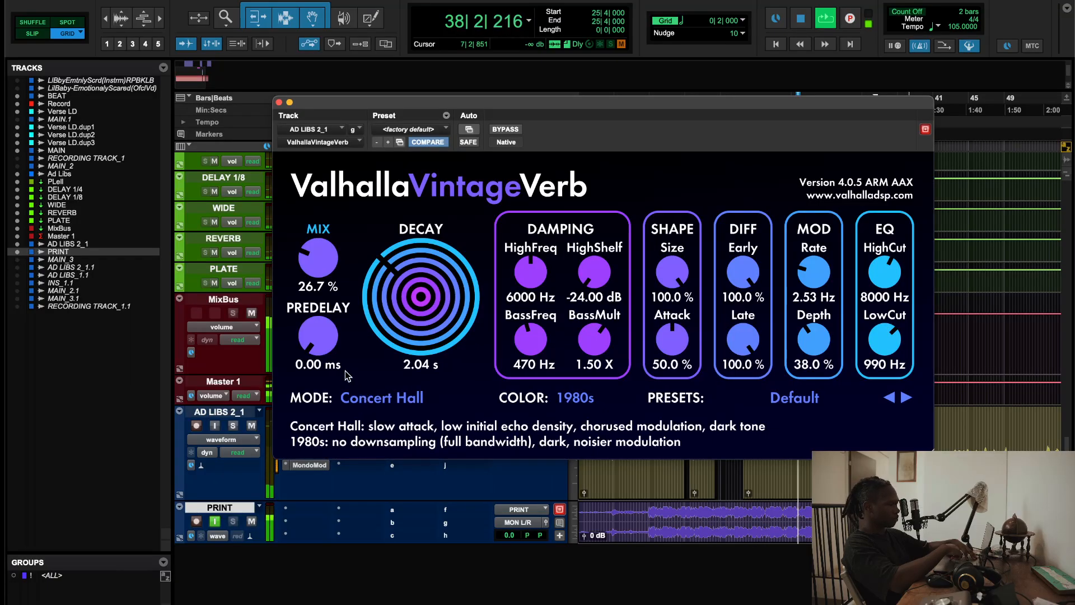
pyautogui.click(279, 103)
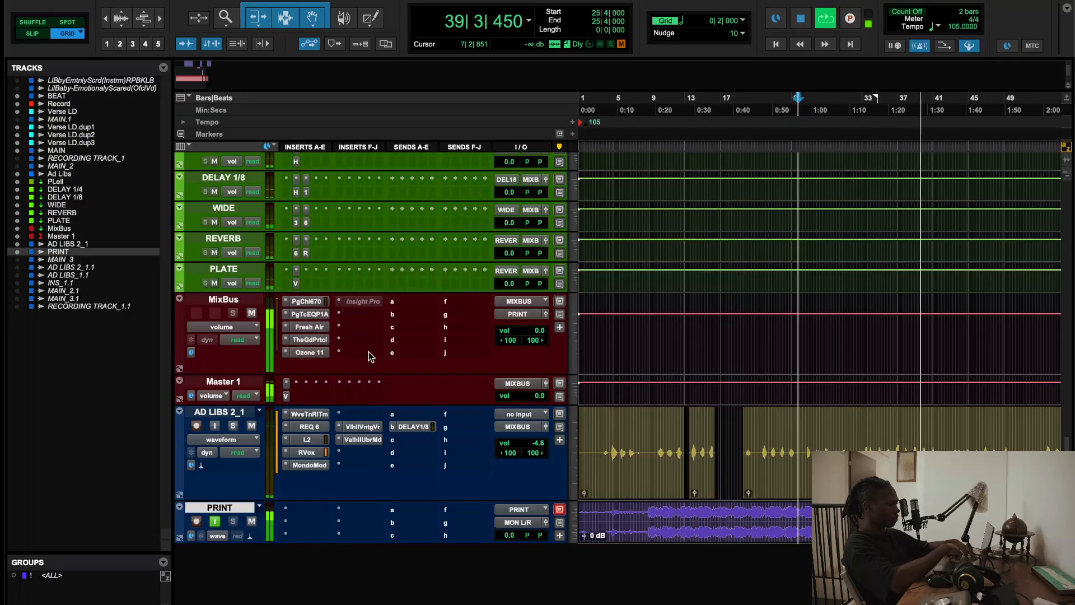
pyautogui.click(363, 440)
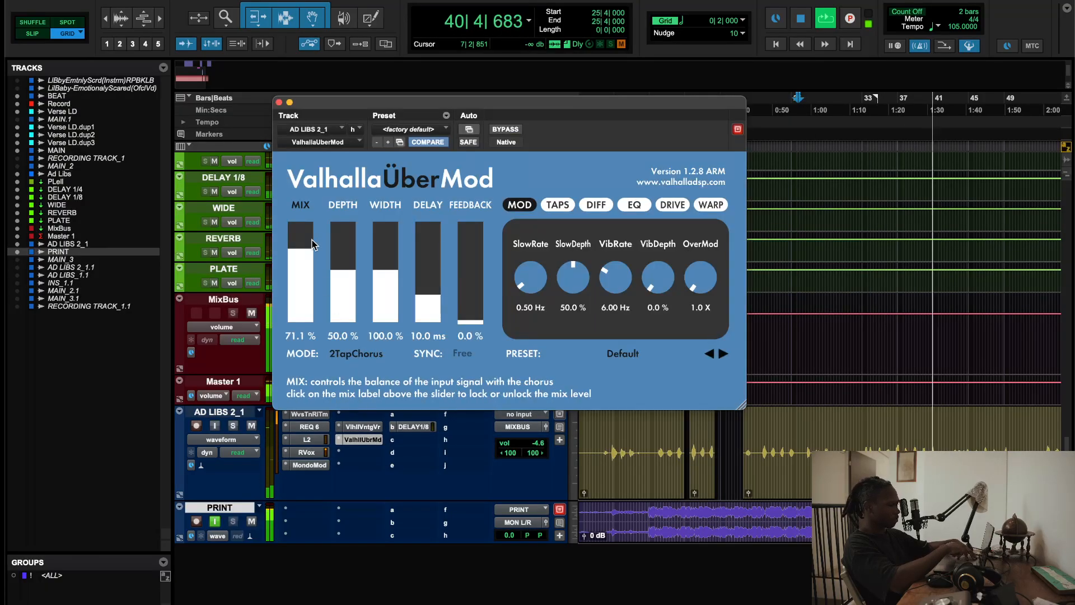
pyautogui.press('space')
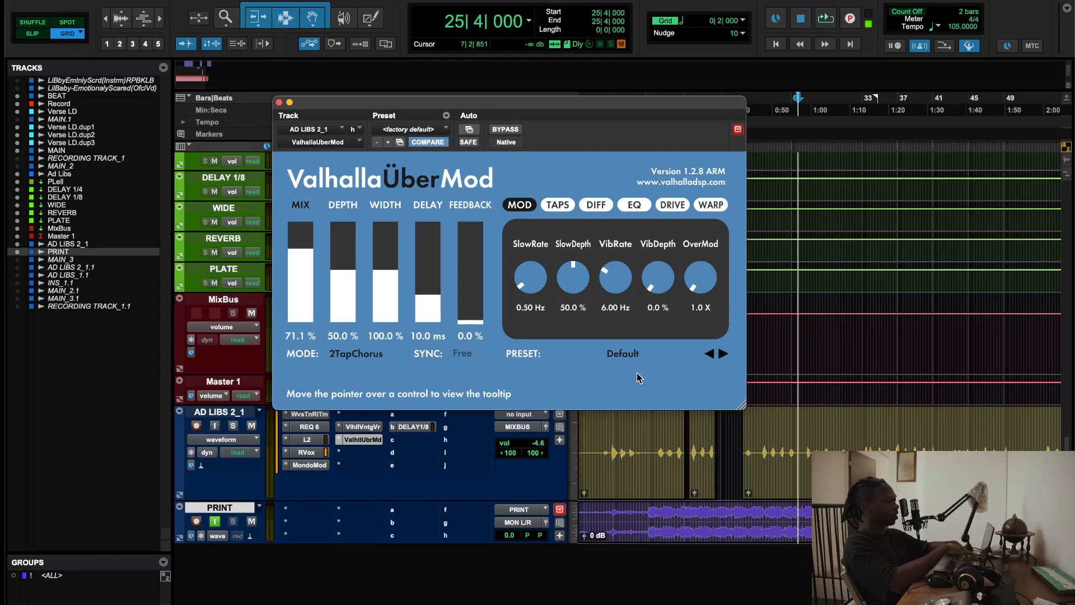
# Compare the MondoMod settings on AD LIBS 2_1 with the track's ValhallaVintageVerb and ValhallaÜberMod settings, and close the plugin.
pyautogui.click(304, 466)
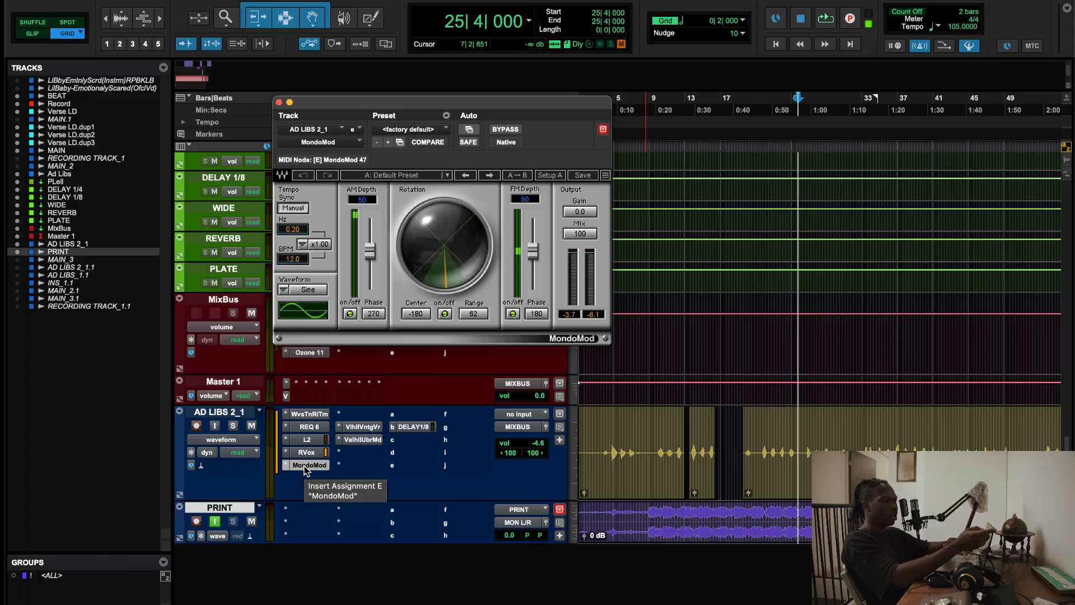
pyautogui.click(358, 426)
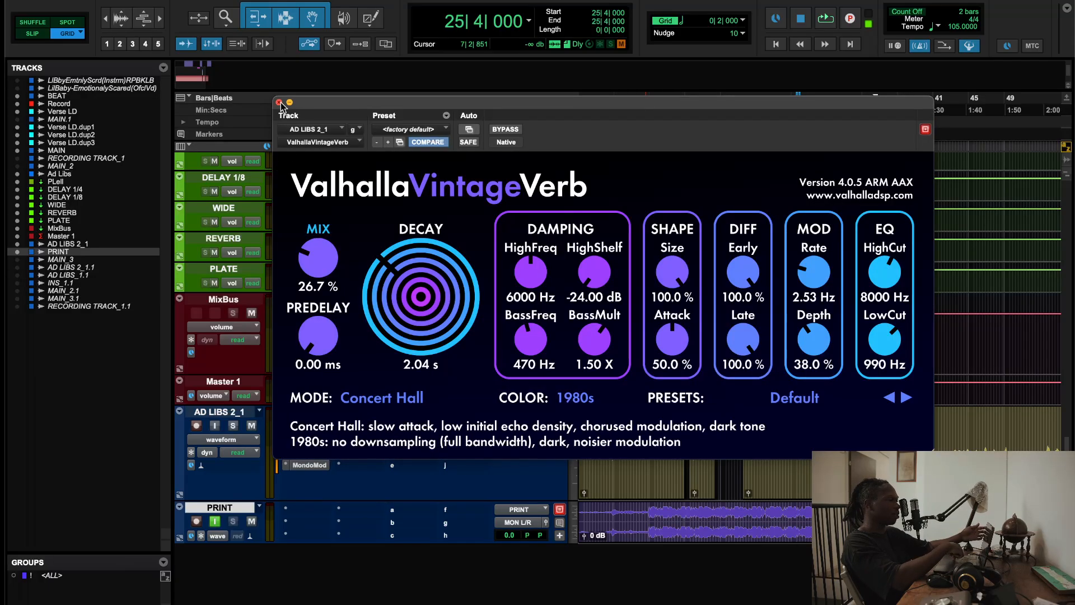
pyautogui.click(279, 102)
pyautogui.click(364, 439)
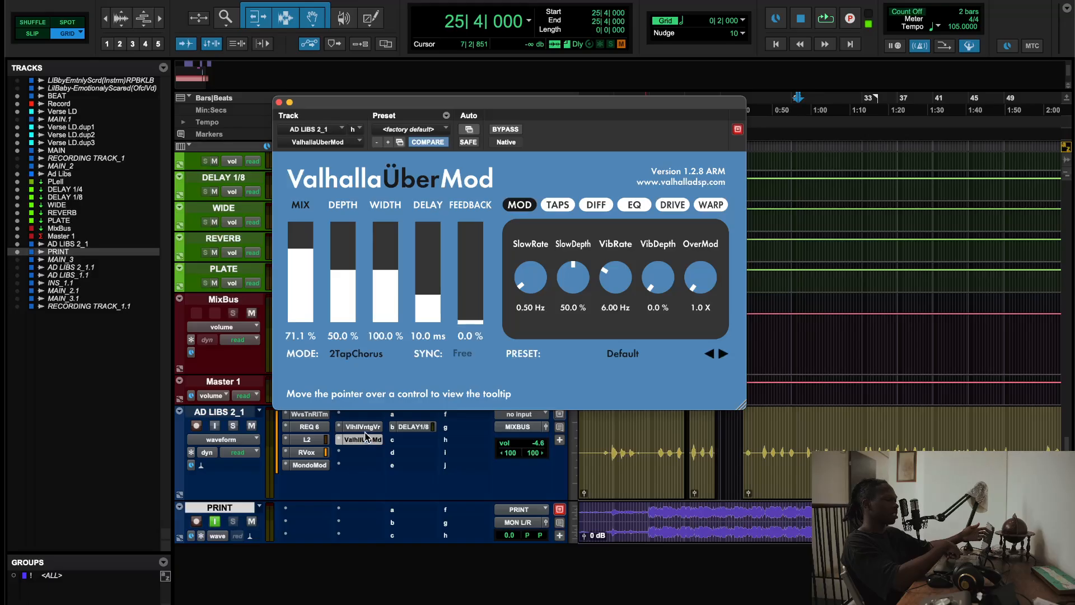
pyautogui.click(322, 468)
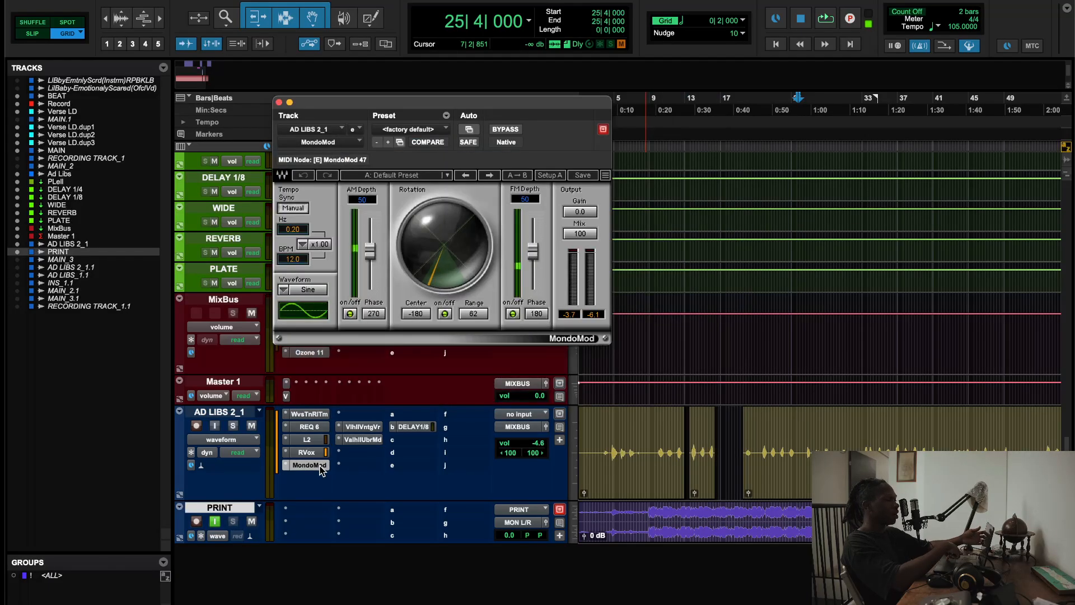
pyautogui.click(322, 468)
# Check the Waves Tune Real-Time settings on the MAIN track again and close the plugin.
pyautogui.scroll(8, 322, 471)
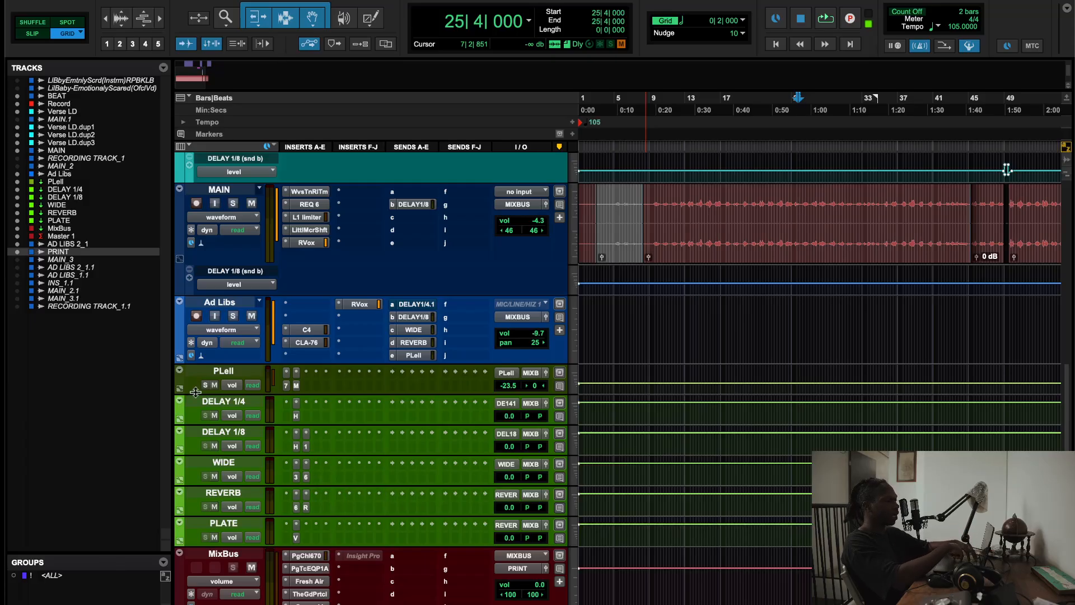
pyautogui.click(305, 188)
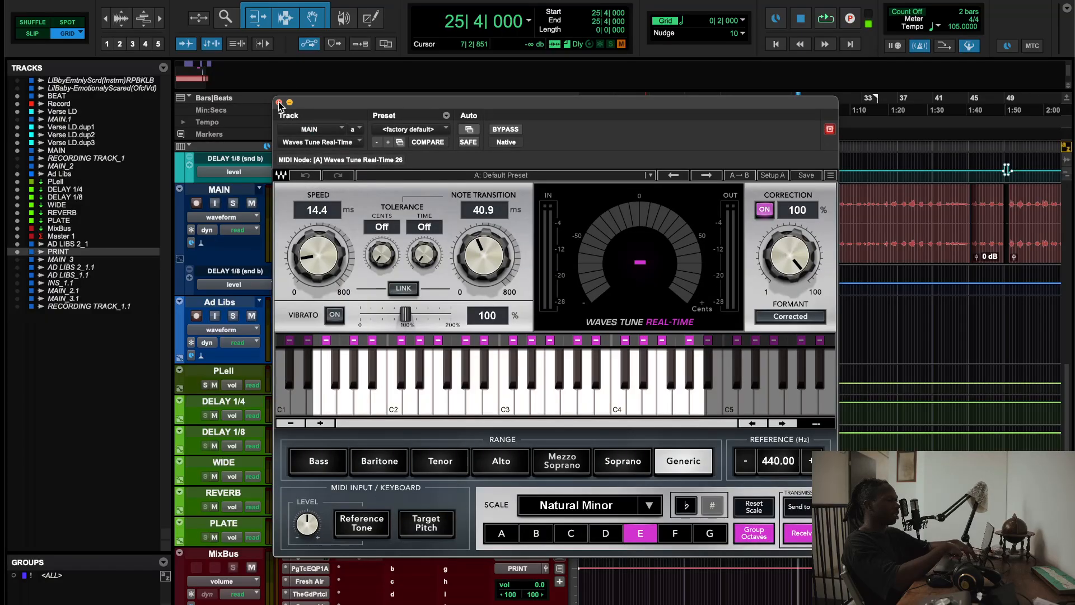
pyautogui.click(279, 103)
# Check the MAIN track's L1 limiter while playing from 11|3|000, and review its Little MicroShift with playback stopped.
pyautogui.click(316, 213)
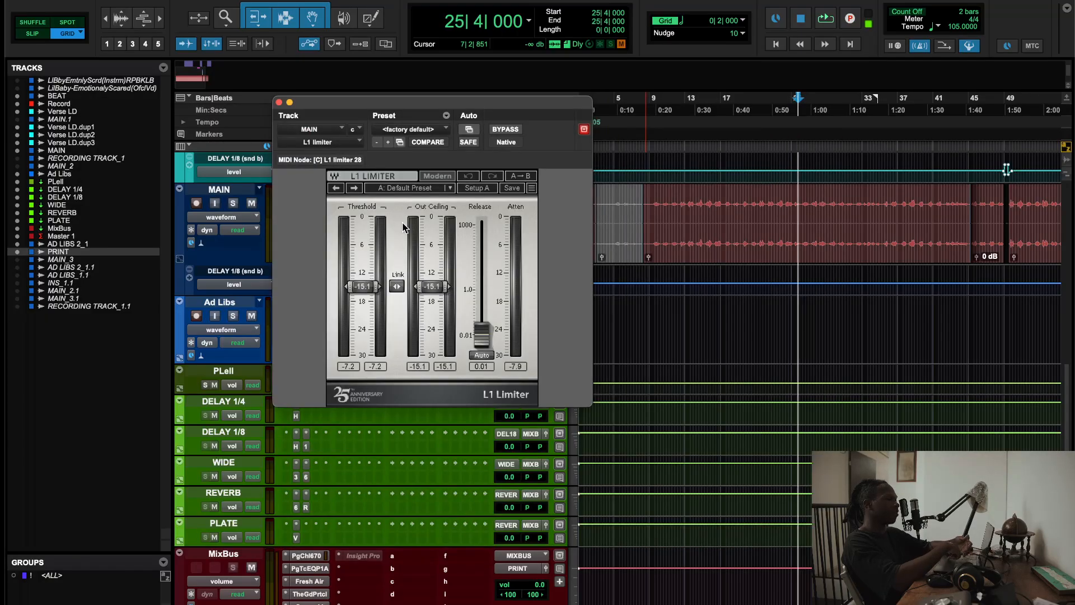
pyautogui.click(672, 111)
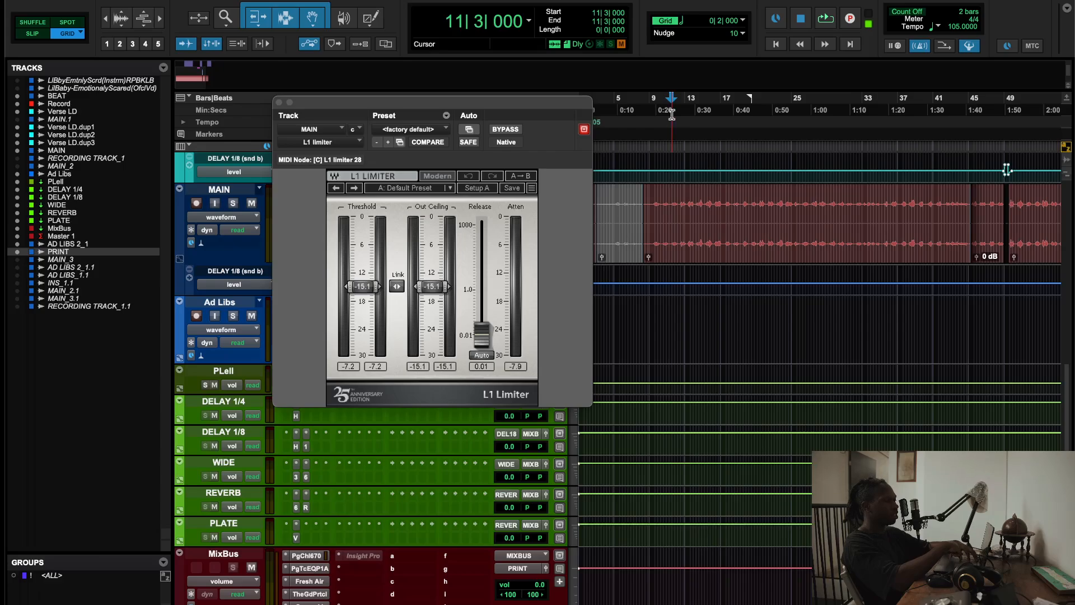
pyautogui.press('space')
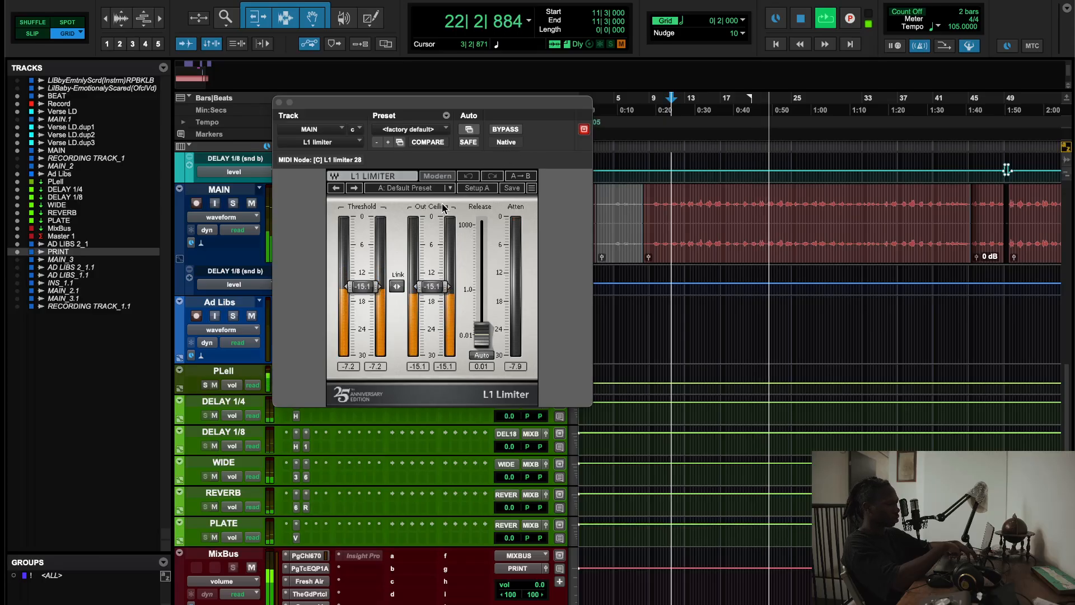
pyautogui.click(279, 103)
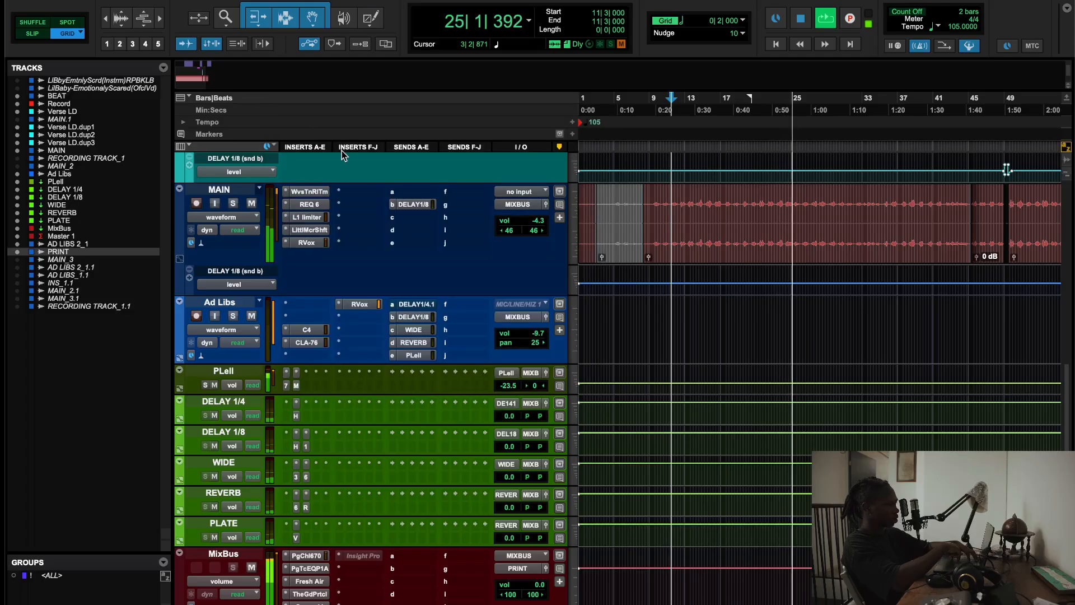
pyautogui.press('space')
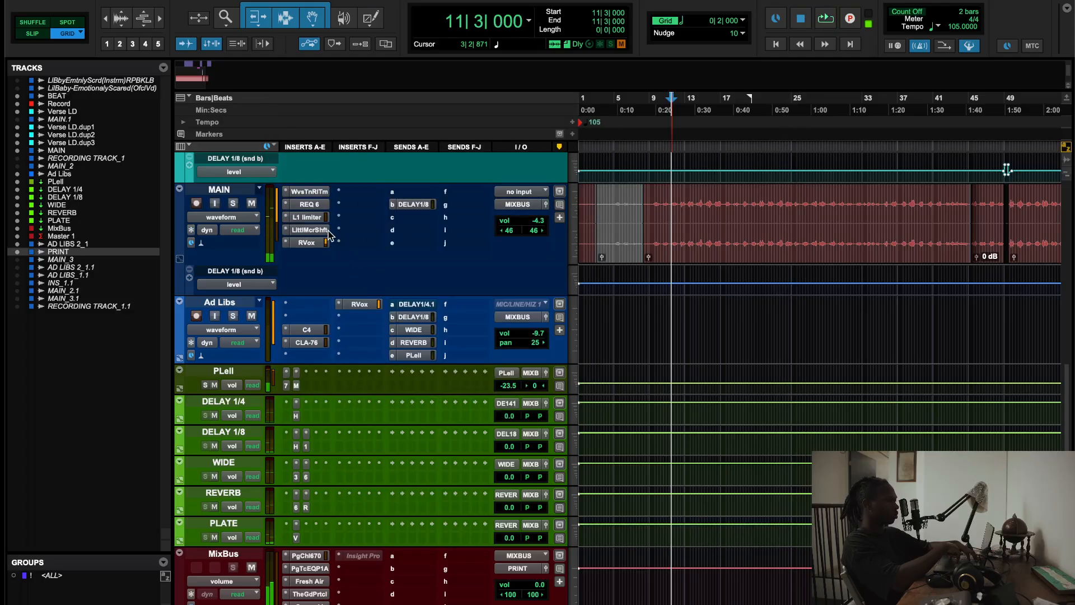
pyautogui.click(328, 230)
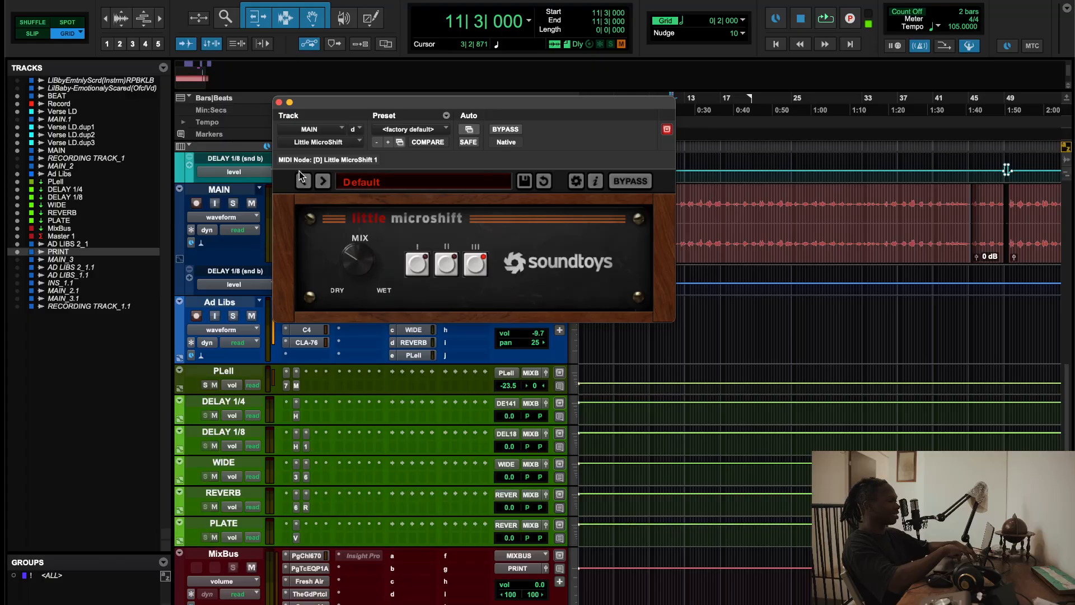
pyautogui.click(279, 102)
# Open the REQ 6 equalizer on Verse LD, select band 6, and play the session from 49|3|000.
pyautogui.scroll(5, 305, 246)
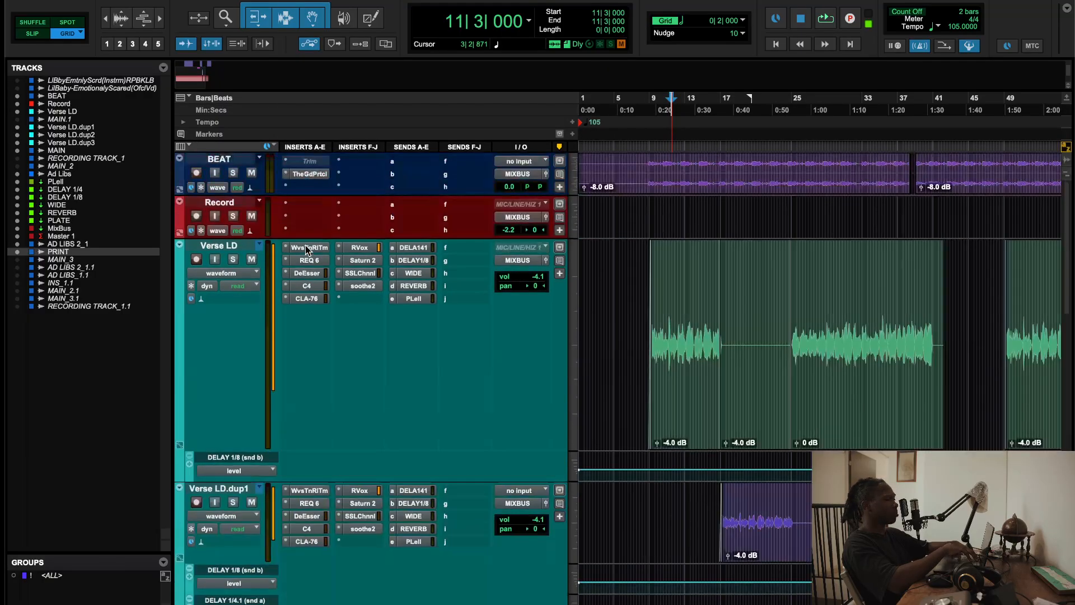
pyautogui.click(307, 260)
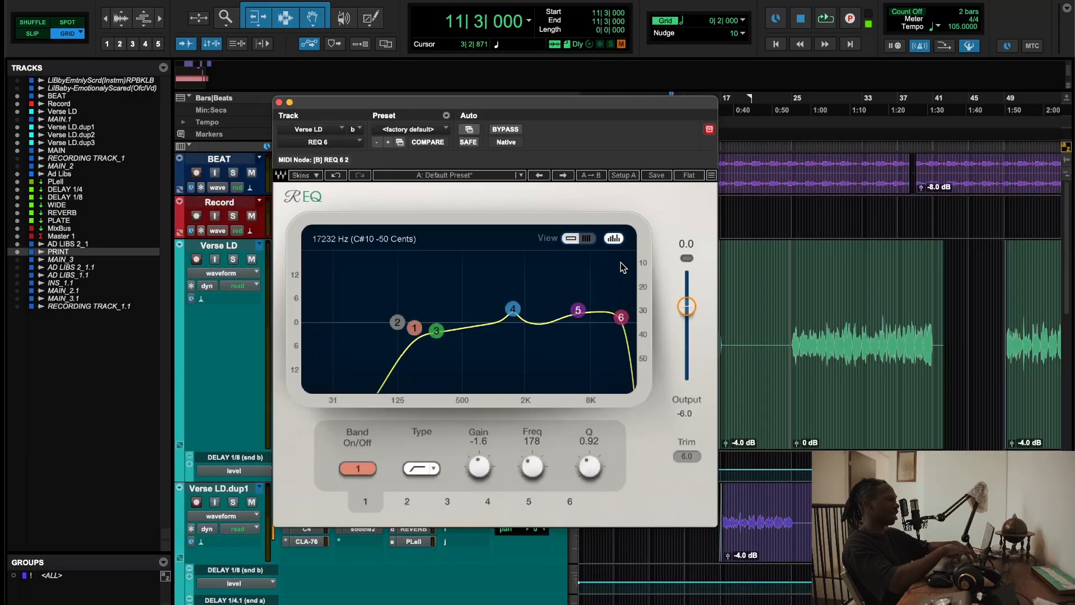
pyautogui.click(622, 319)
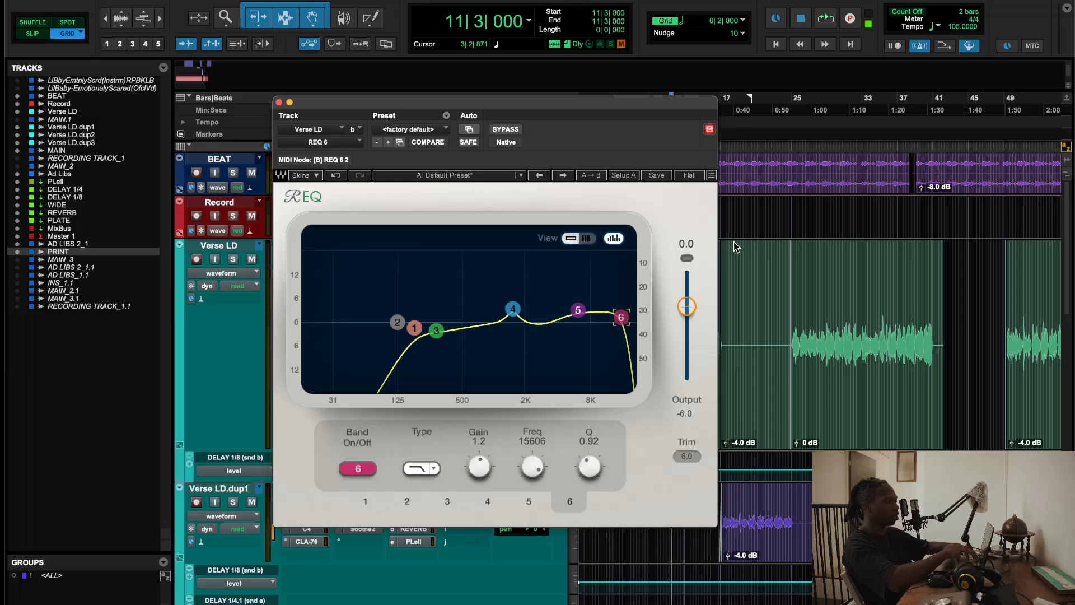
pyautogui.hscroll(5, 821, 299)
pyautogui.click(890, 110)
pyautogui.press('space')
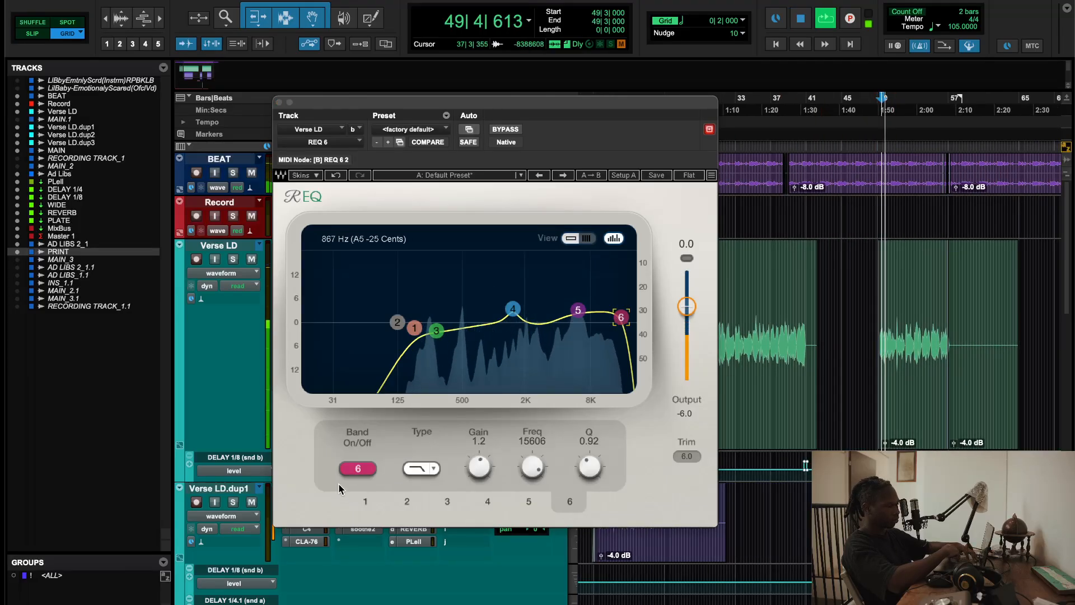
# Compare Verse LD with REQ 6 band 6 switched off and on during playback, leave it on, and close the equalizer.
pyautogui.click(358, 469)
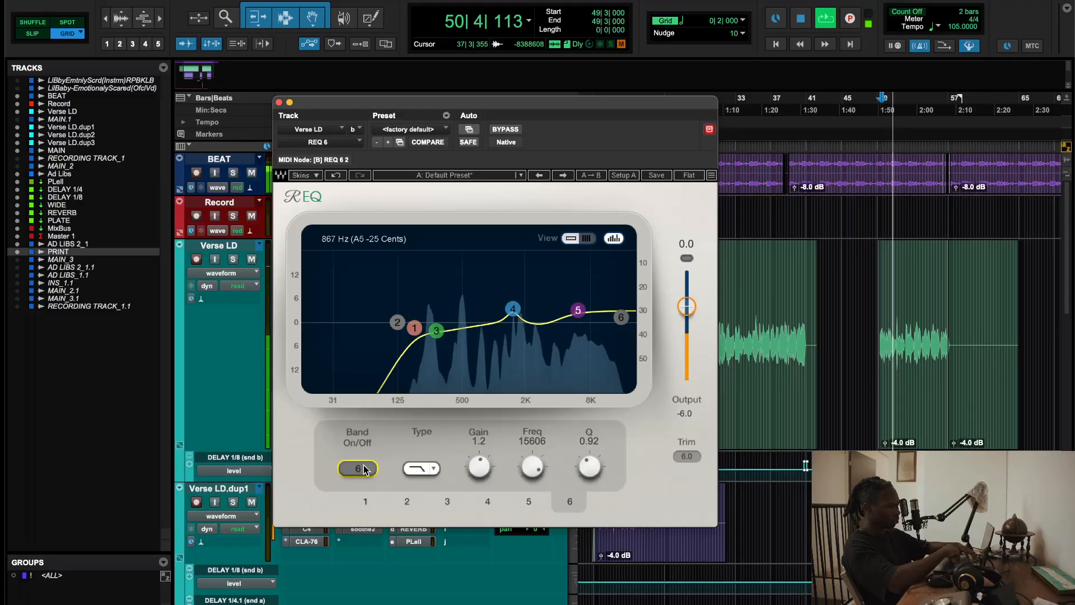
pyautogui.click(362, 468)
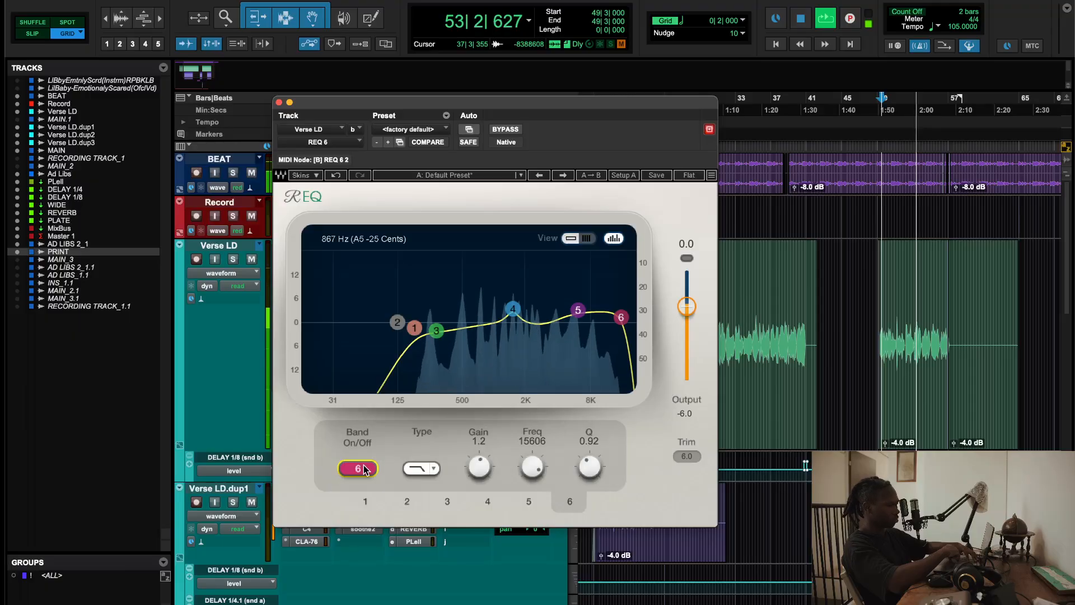
pyautogui.click(362, 467)
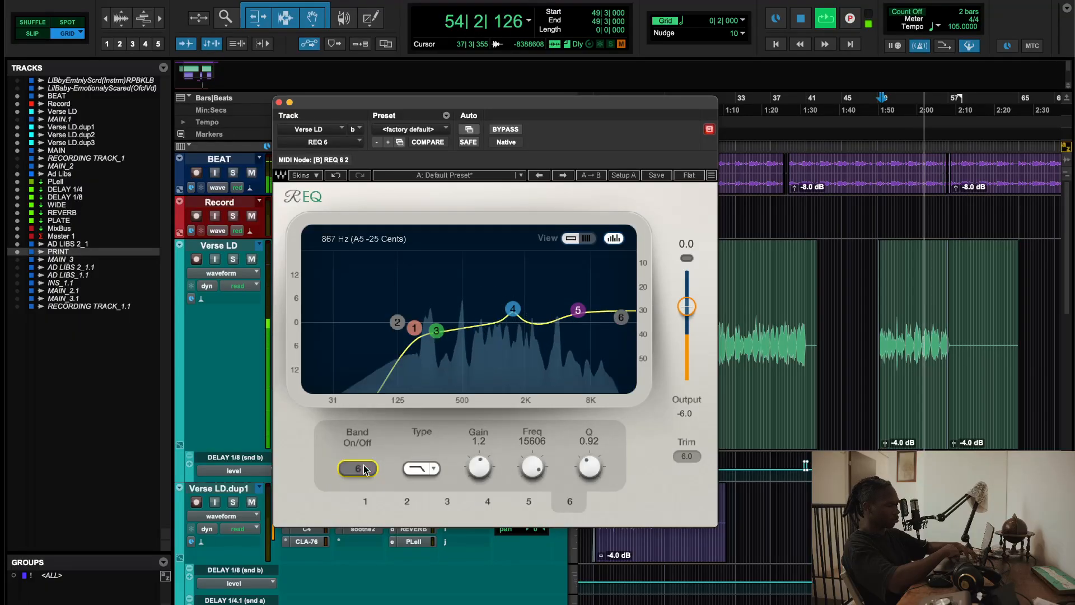
pyautogui.click(362, 467)
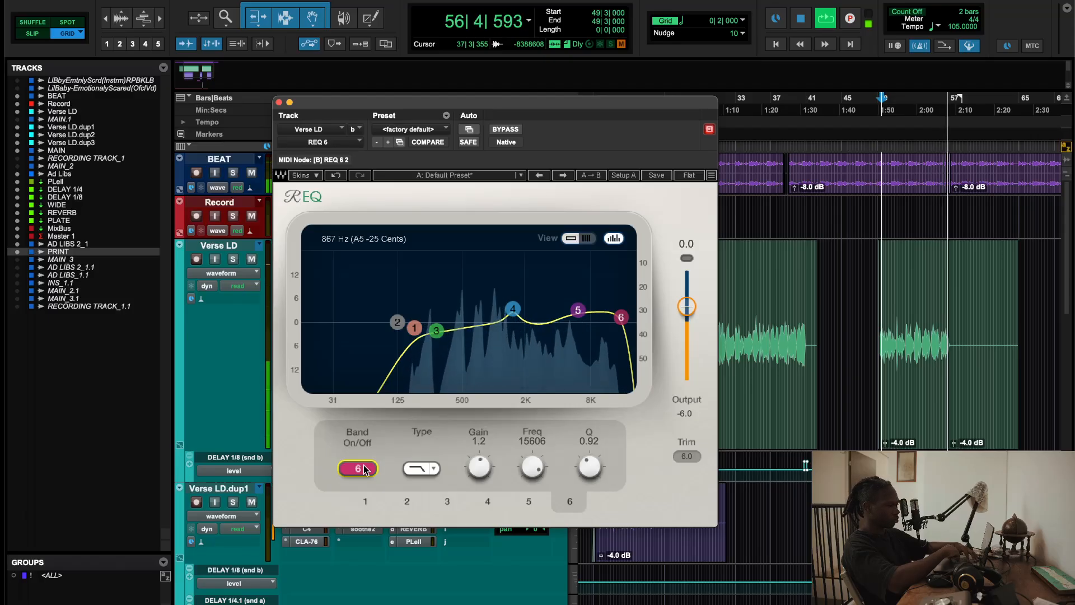
pyautogui.click(279, 102)
# Compare Verse LD.dup1 with its REQ 6 band 6 switched off and back on, and stop playback.
pyautogui.click(308, 503)
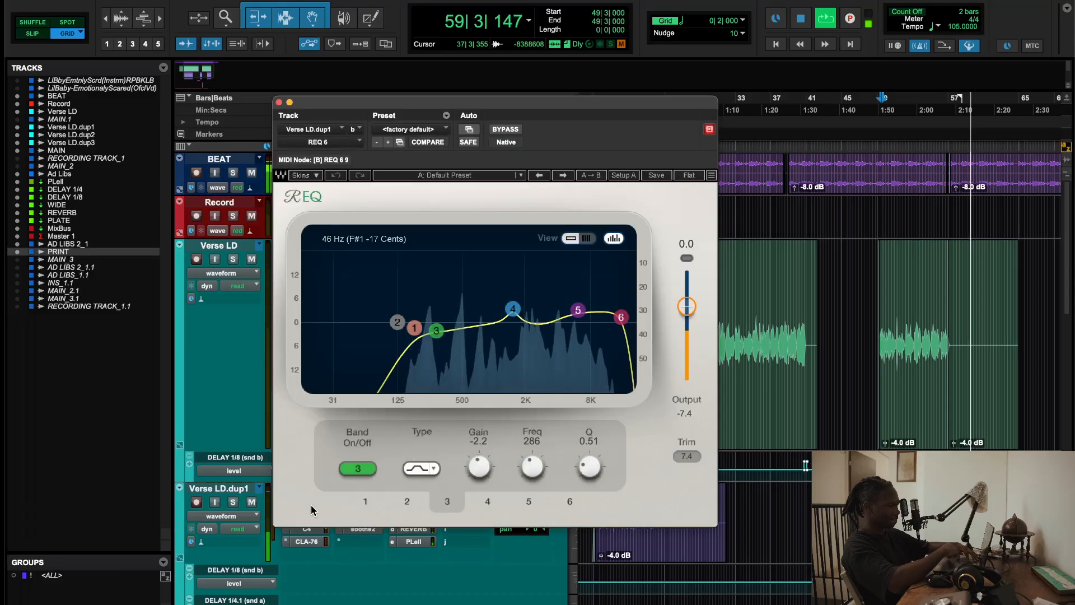
pyautogui.click(570, 501)
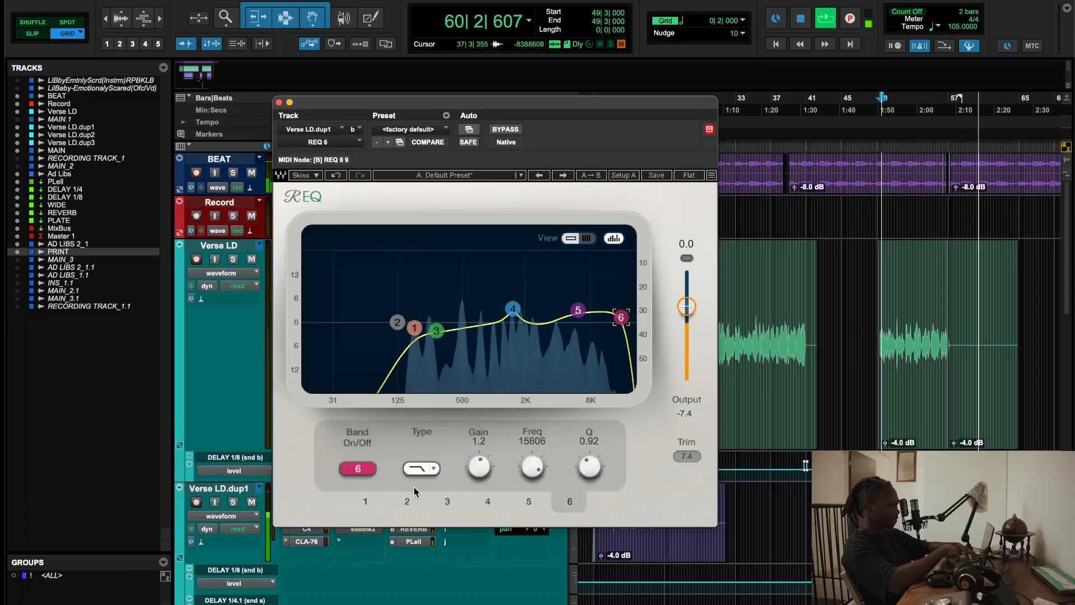
pyautogui.click(351, 475)
pyautogui.click(358, 468)
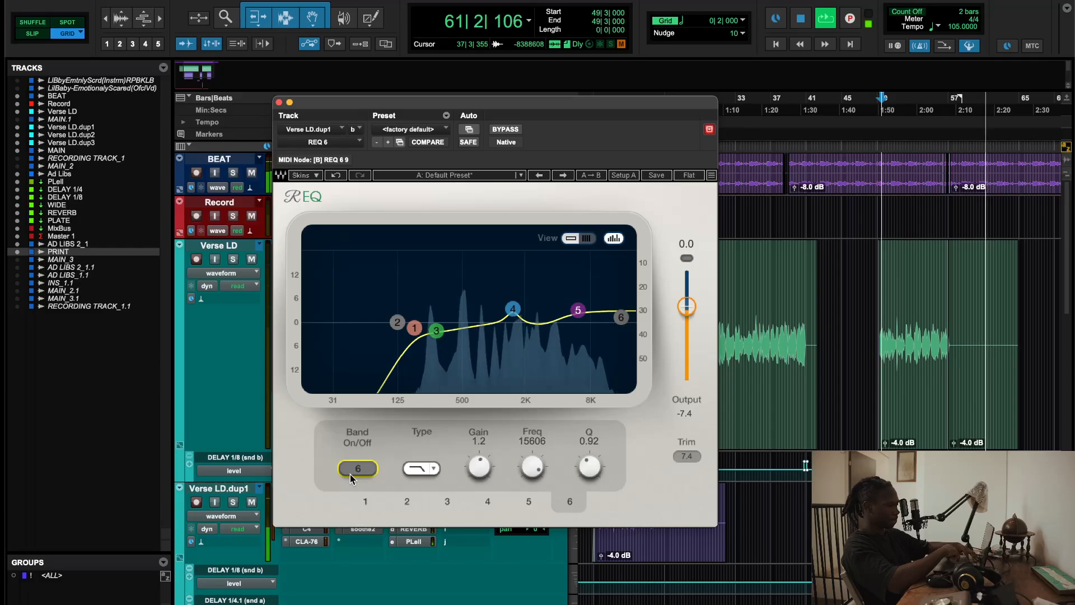
pyautogui.press('space')
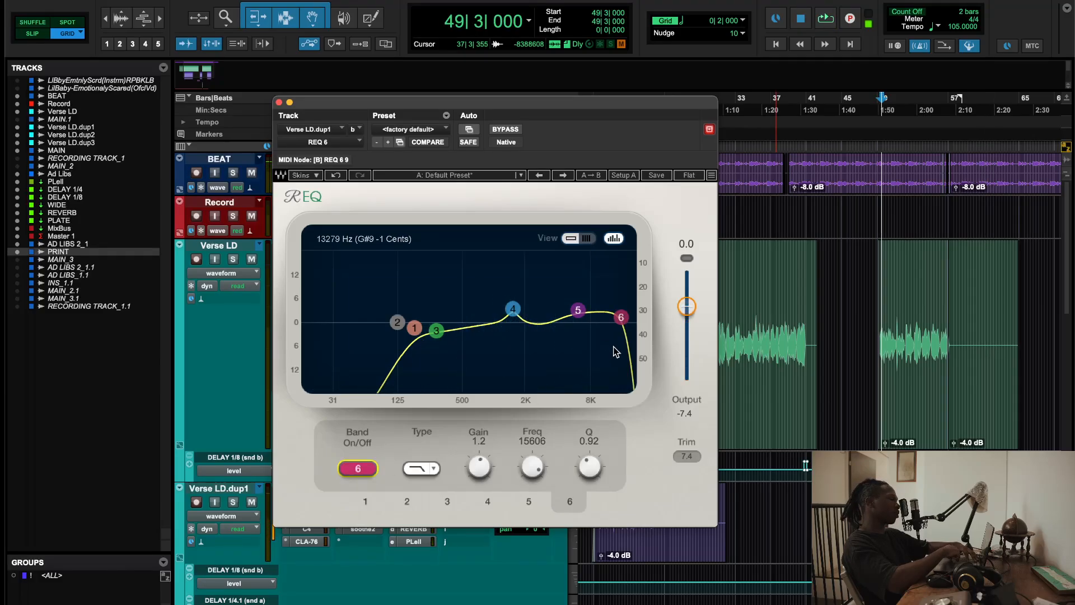
# Review the band 5 and band 6 settings in the Verse LD.dup1 REQ 6 and close the equalizer.
pyautogui.moveTo(577, 312); pyautogui.dragTo(571, 327)
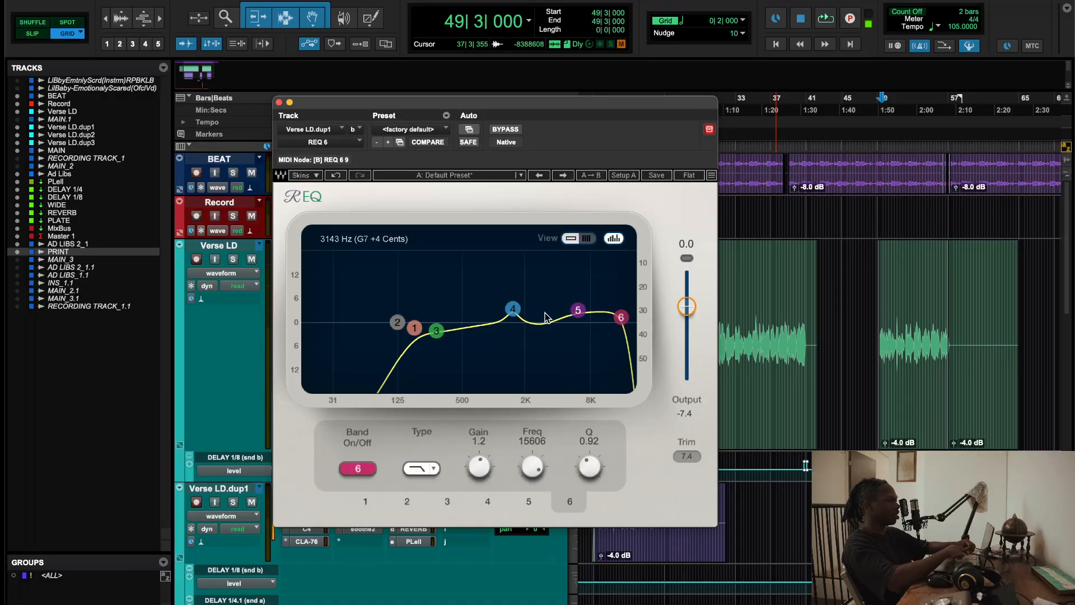
pyautogui.click(578, 309)
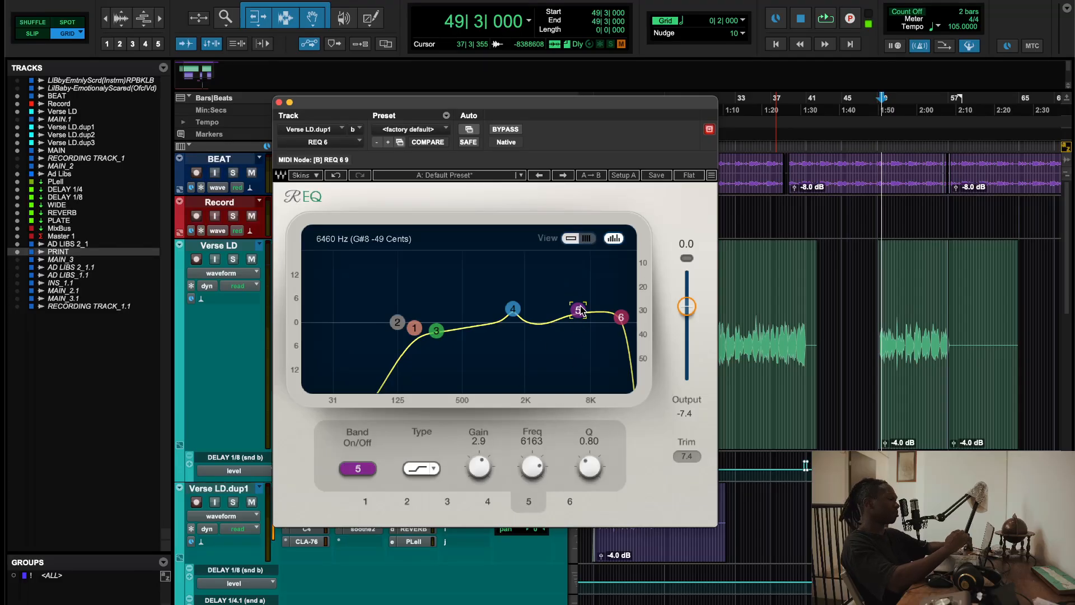
pyautogui.click(621, 318)
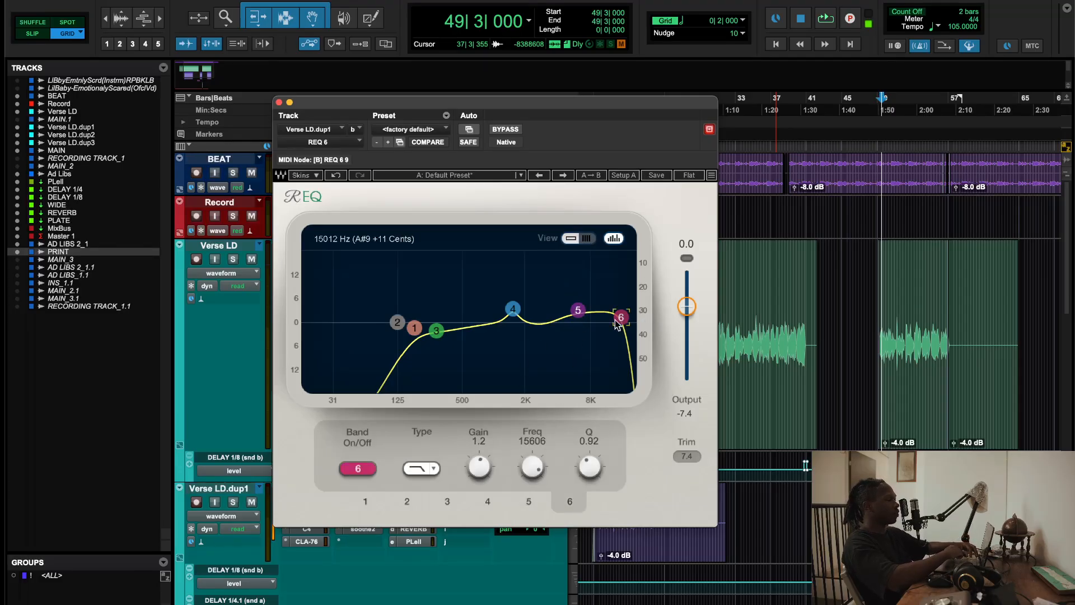
pyautogui.click(278, 102)
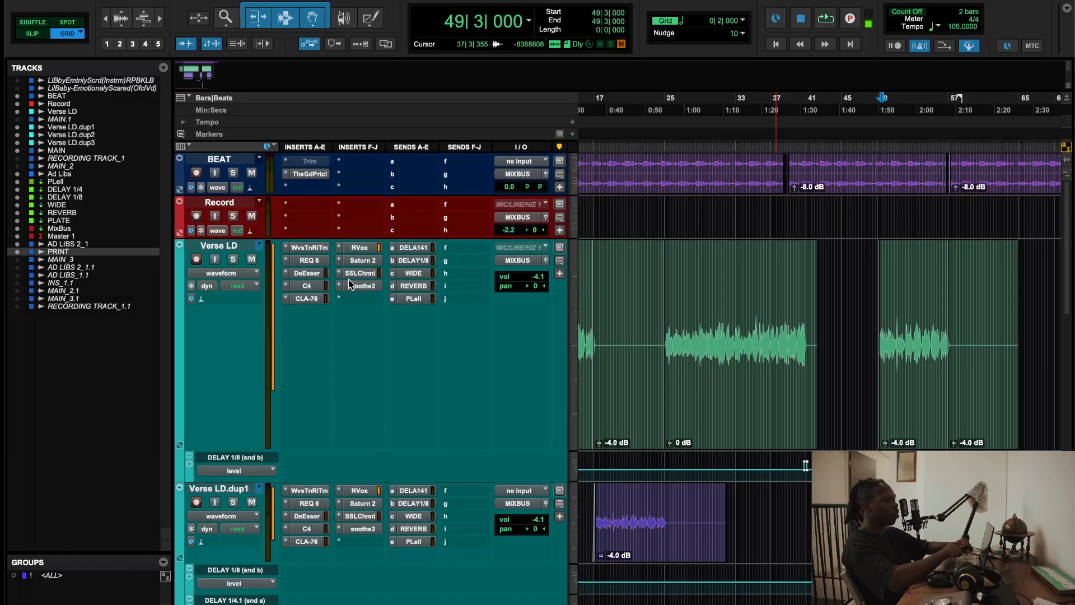
pyautogui.scroll(-15, 350, 280)
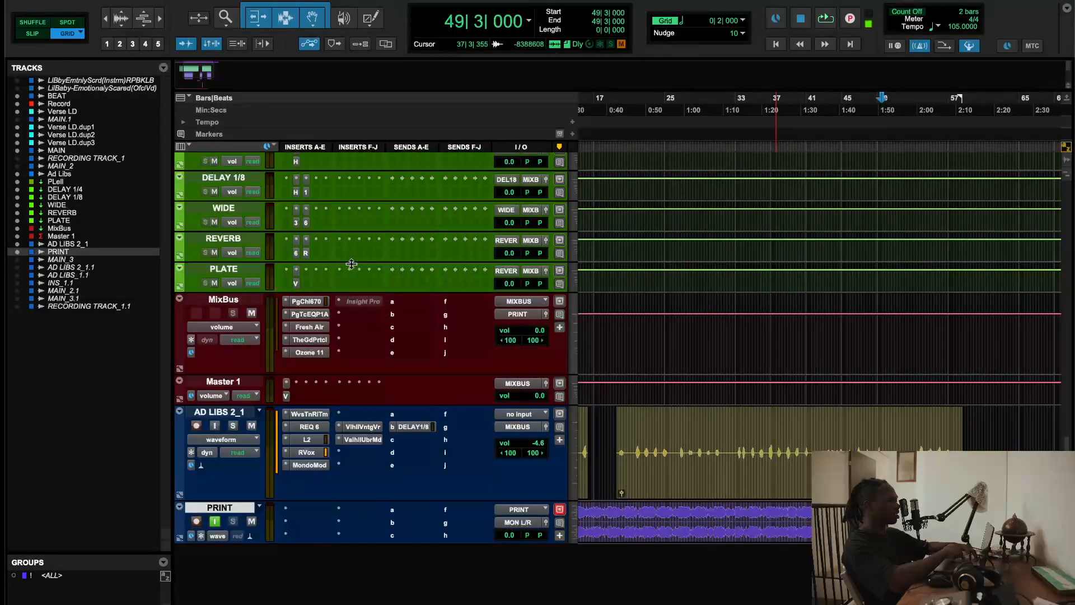
# Review the plug-ins inserted on the WIDE track, including its REQ 6 equalizer, and close them.
pyautogui.click(296, 223)
pyautogui.click(278, 103)
pyautogui.click(307, 223)
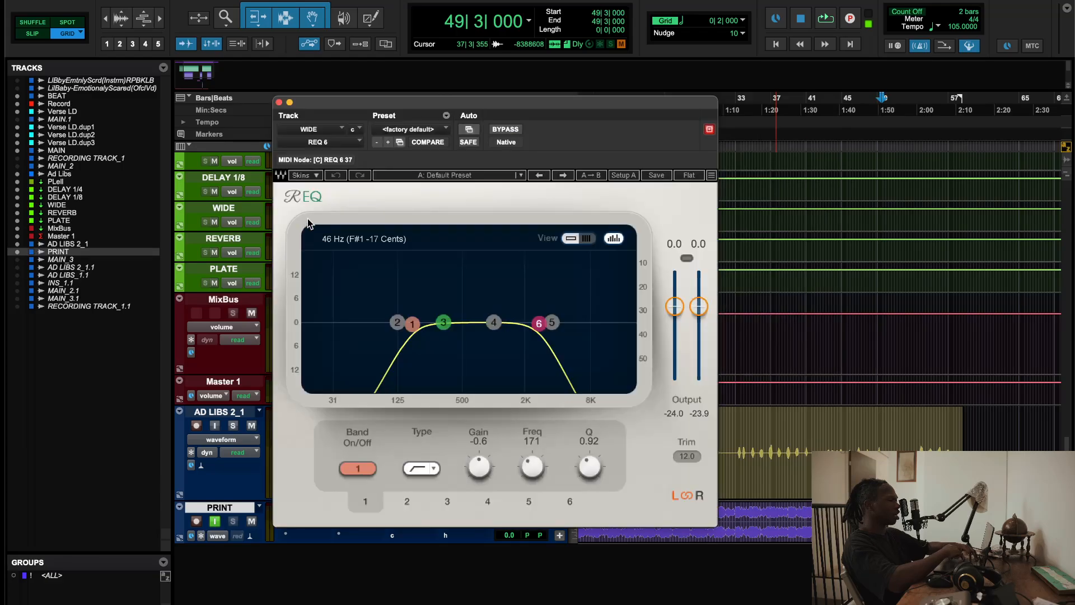
pyautogui.click(278, 103)
# Enlarge the DELAY 1/4 and DELAY 1/8 tracks and check the S1 Imager settings on DELAY 1/8.
pyautogui.scroll(3, 285, 233)
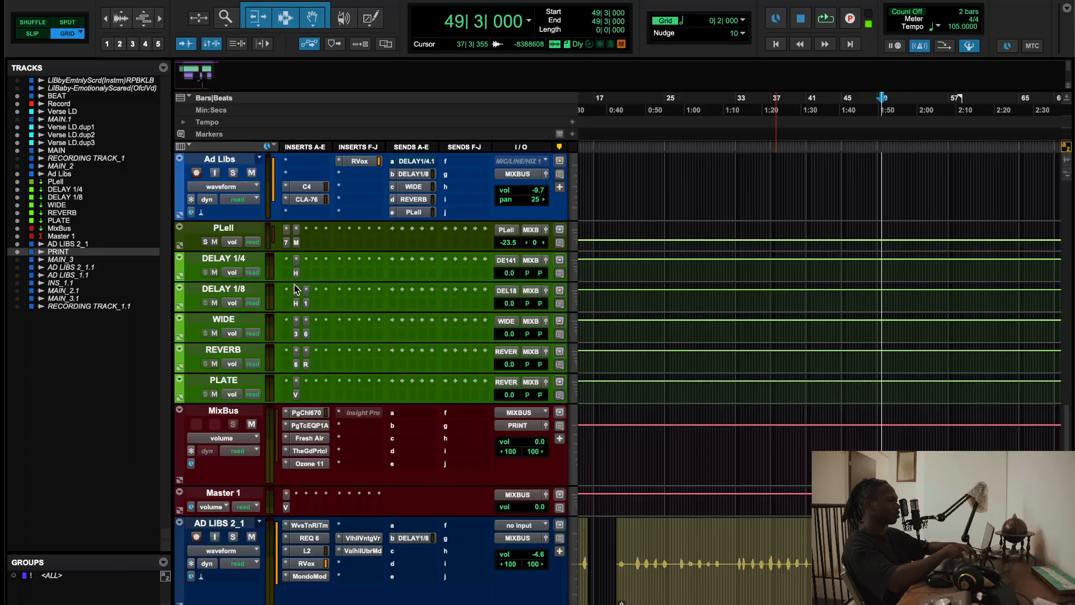
pyautogui.moveTo(293, 293); pyautogui.dragTo(308, 455)
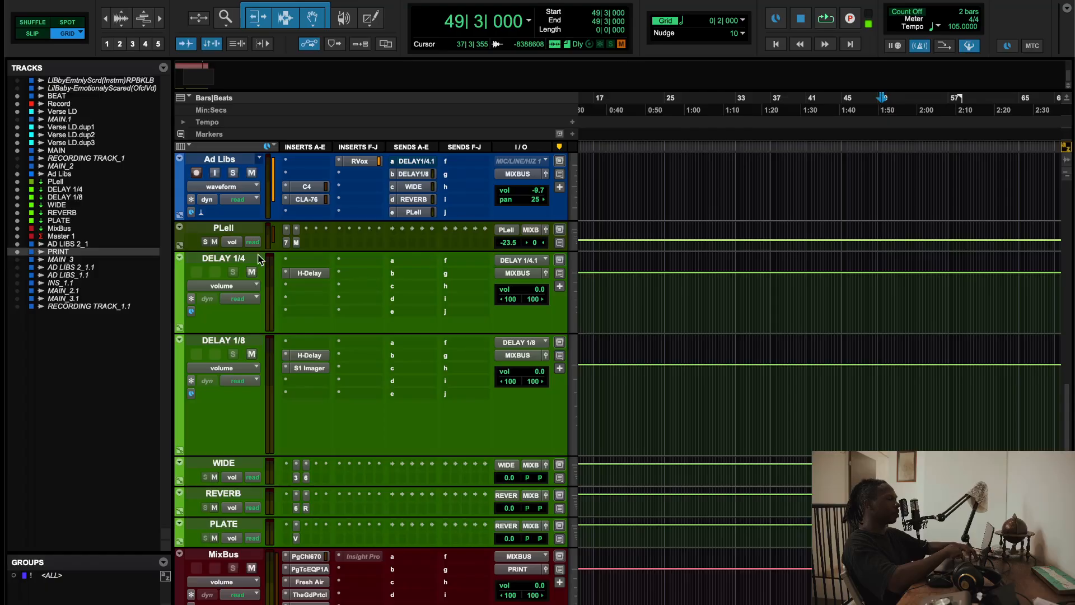
pyautogui.click(309, 368)
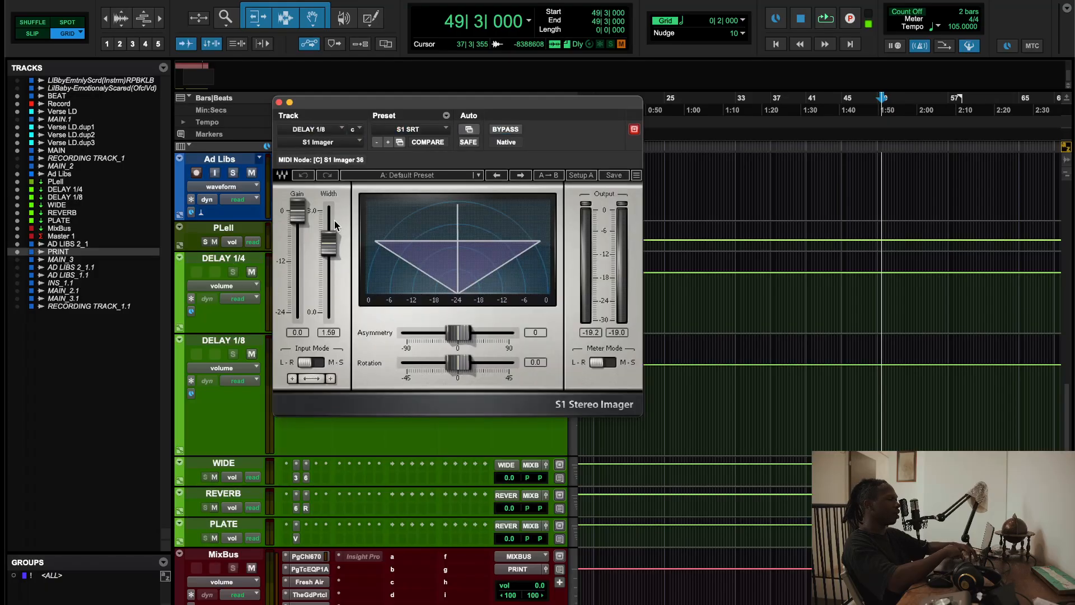
pyautogui.click(279, 102)
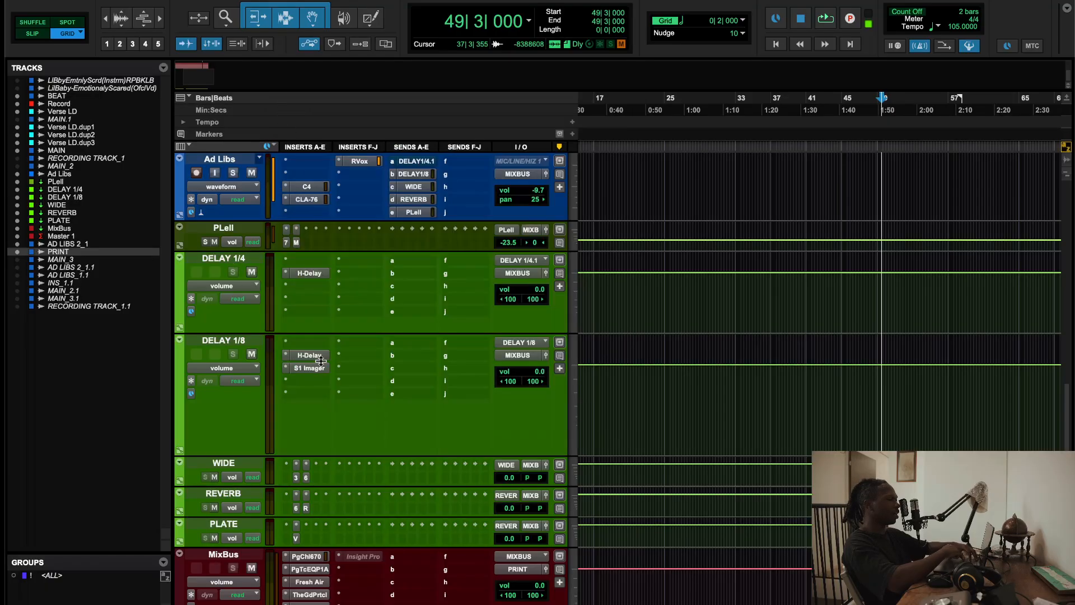
# Copy the Waves Tune Real-Time insert from the MAIN track to the slot below H-Delay on DELAY 1/4.
pyautogui.click(304, 379)
pyautogui.click(265, 281)
pyautogui.scroll(3, 265, 281)
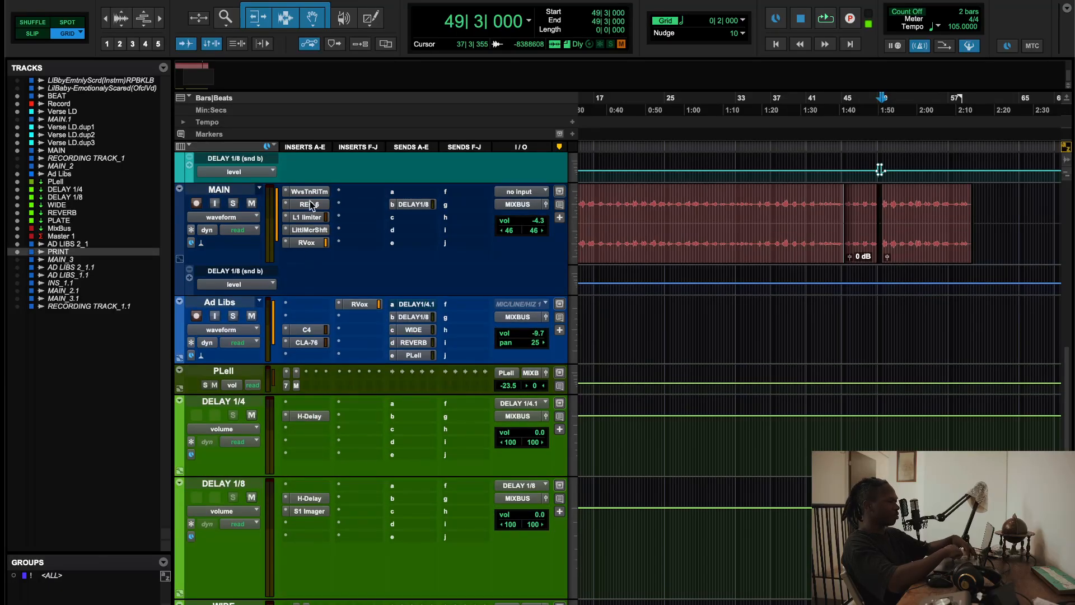
pyautogui.moveTo(308, 191); pyautogui.dragTo(314, 431)
# Play the session from 25|3|000.
pyautogui.scroll(10, 391, 423)
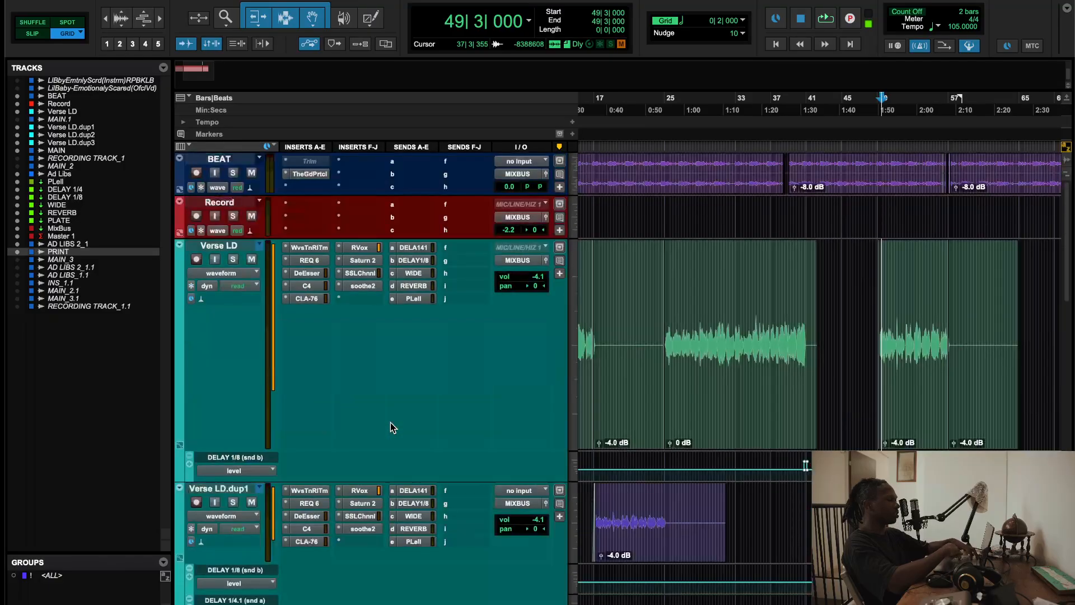
pyautogui.click(669, 99)
pyautogui.press('space')
# Try the DELAY 1/4 track volume at +12.0 dB during playback.
pyautogui.scroll(-15, 386, 336)
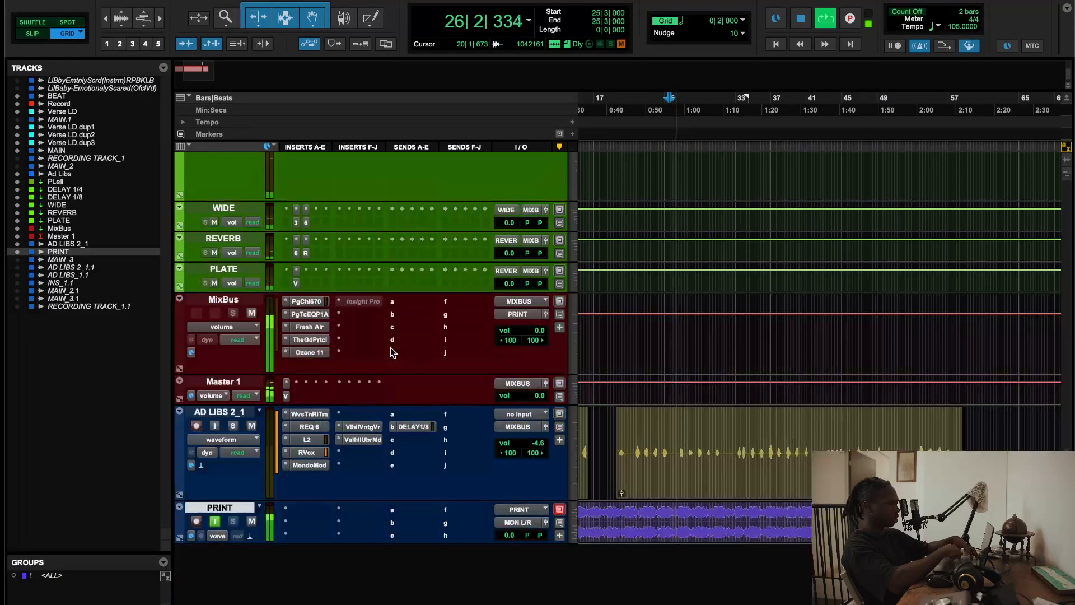
pyautogui.scroll(4, 391, 347)
pyautogui.moveTo(510, 220); pyautogui.dragTo(511, 197)
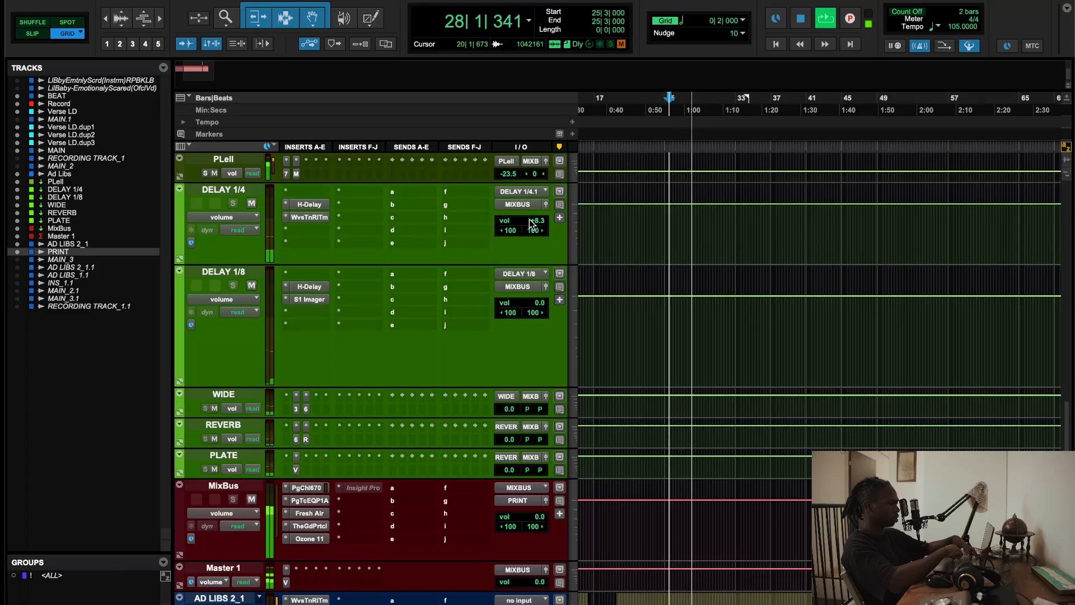
pyautogui.moveTo(541, 221); pyautogui.dragTo(543, 192)
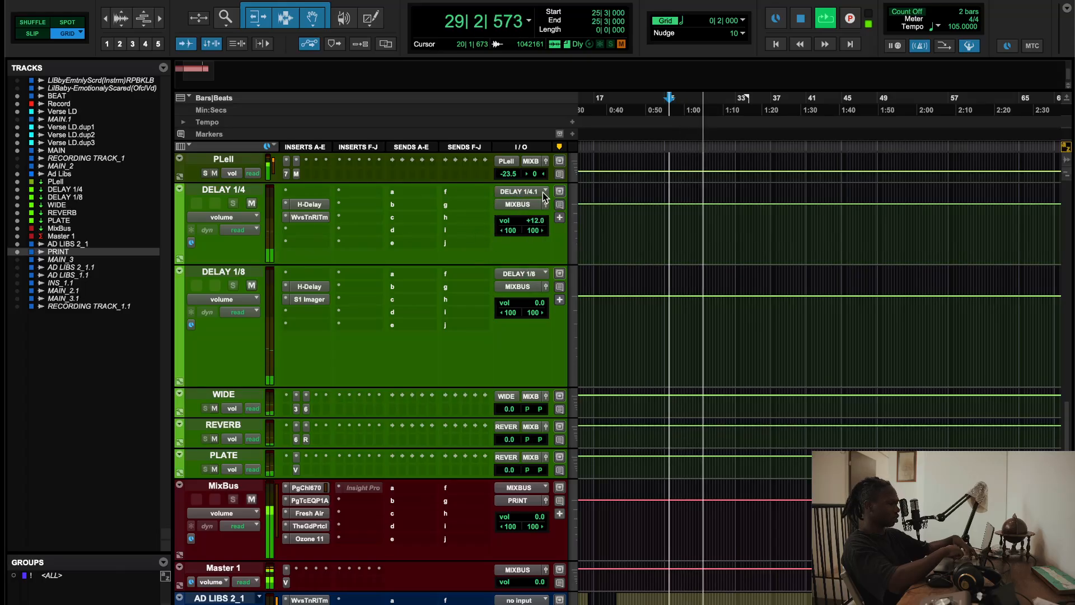
# Set Speed and Note Transition to 0.1 ms in the DELAY 1/4 Waves Tune Real-Time, close it, and stop playback after listening.
pyautogui.click(298, 218)
pyautogui.moveTo(332, 248); pyautogui.dragTo(332, 275)
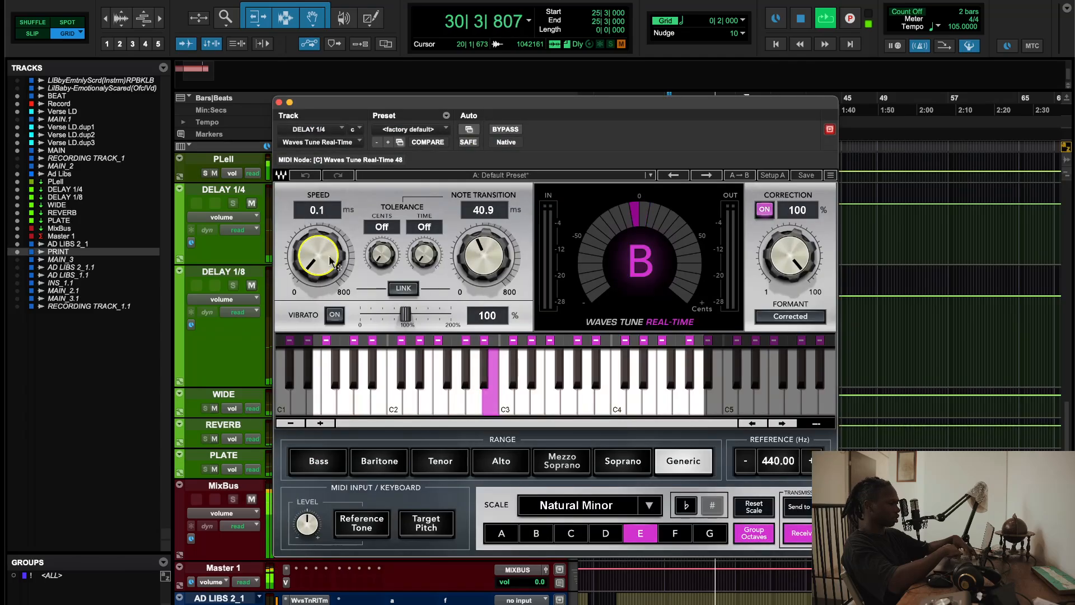
pyautogui.moveTo(463, 267); pyautogui.dragTo(463, 294)
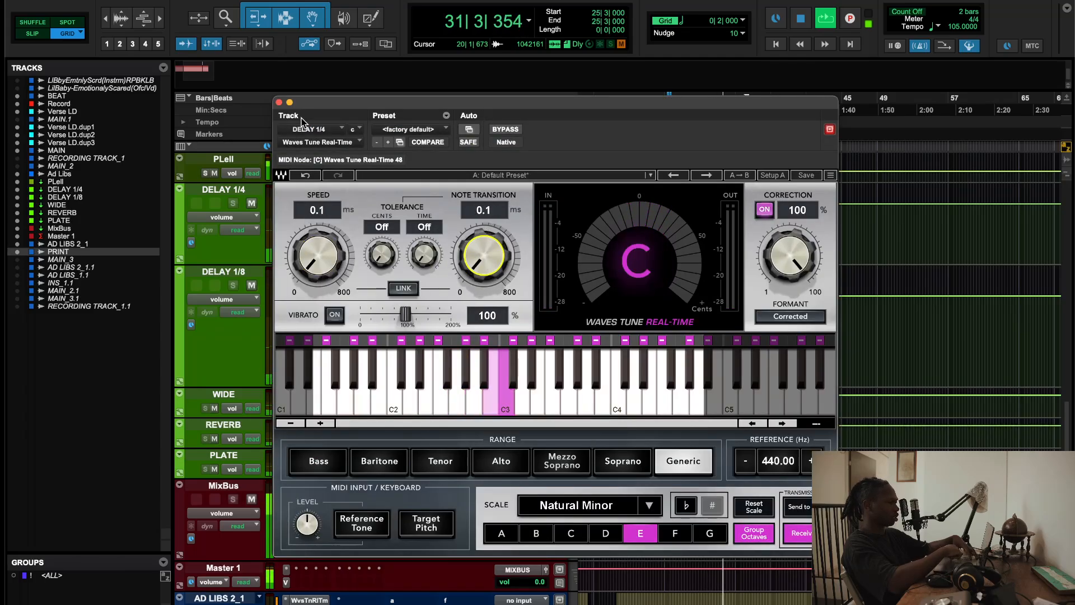
pyautogui.click(279, 103)
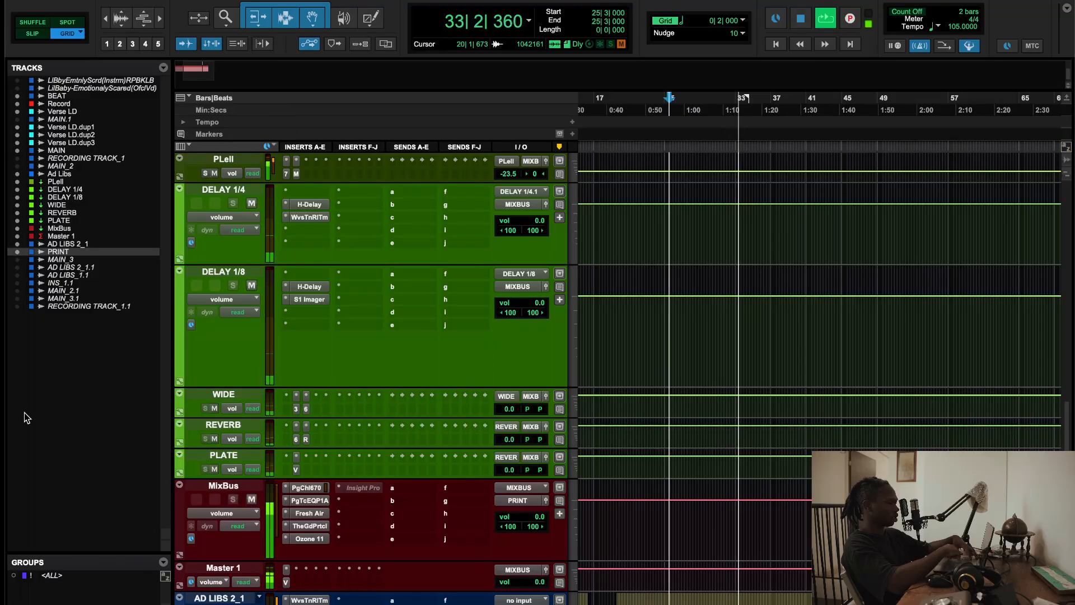
pyautogui.scroll(3, 420, 330)
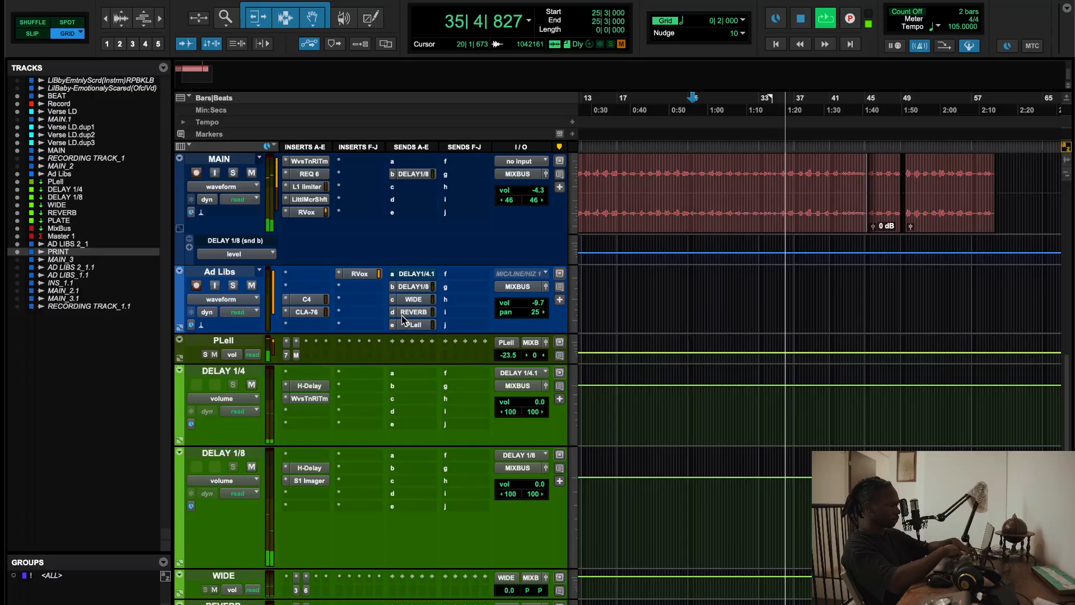
pyautogui.press('space')
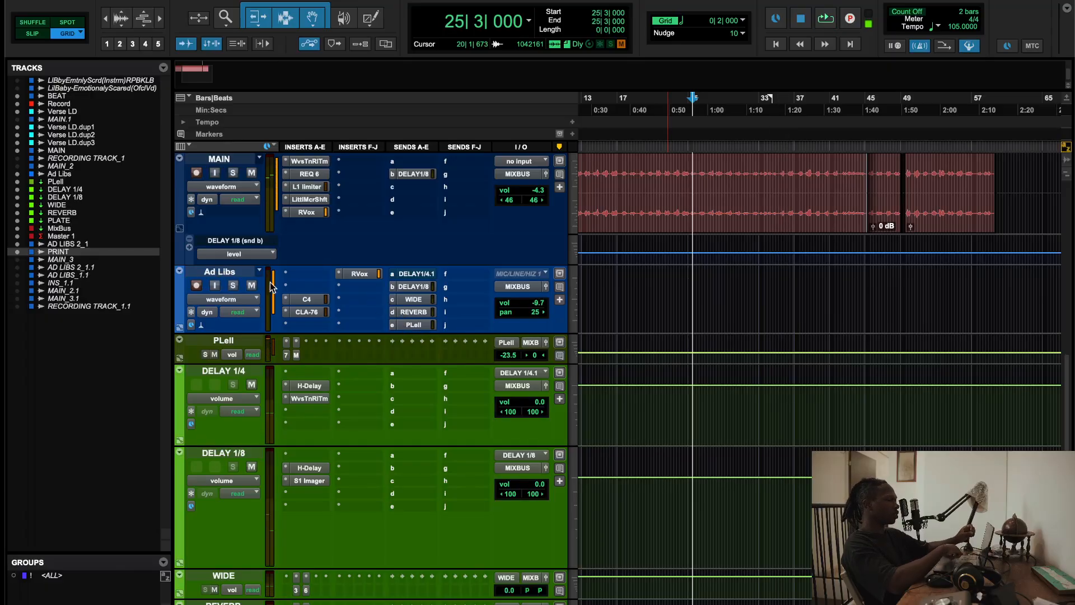
# Compare the DELAY 1/4.1 and DELAY 1/8 send levels on Verse LD by switching between send a and send b.
pyautogui.scroll(10, 270, 287)
pyautogui.click(420, 249)
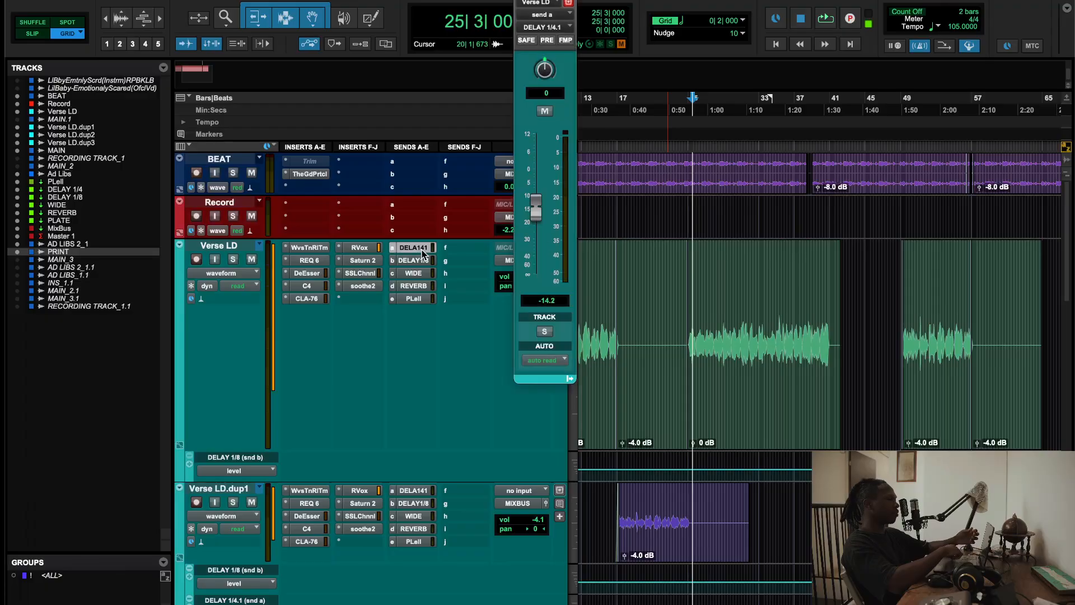
pyautogui.click(425, 261)
pyautogui.click(425, 247)
pyautogui.click(424, 262)
pyautogui.click(421, 248)
pyautogui.click(424, 261)
pyautogui.click(421, 248)
pyautogui.click(424, 261)
pyautogui.click(422, 248)
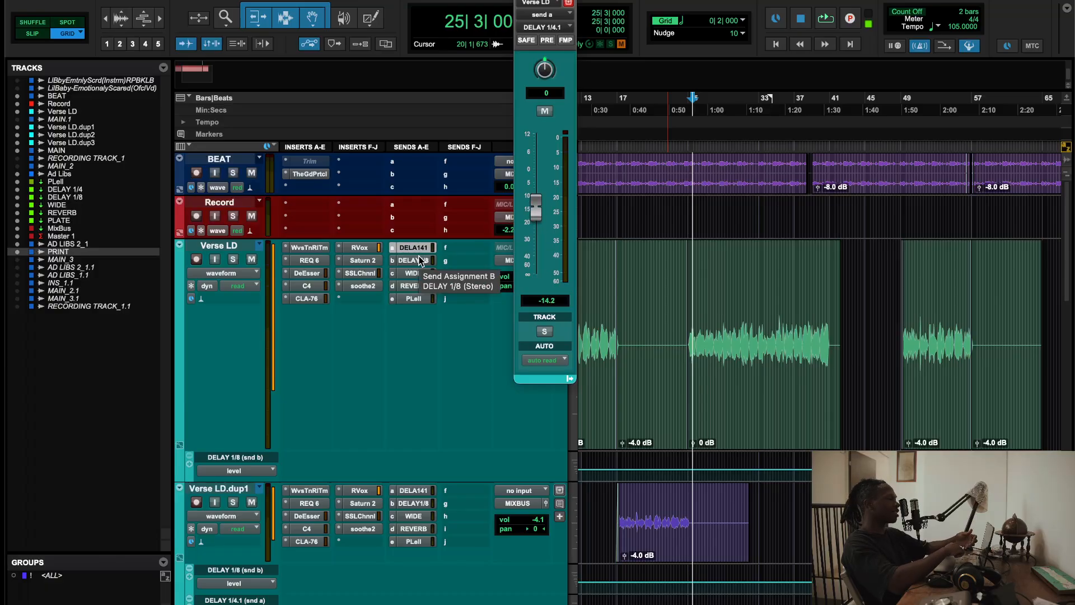
pyautogui.click(420, 261)
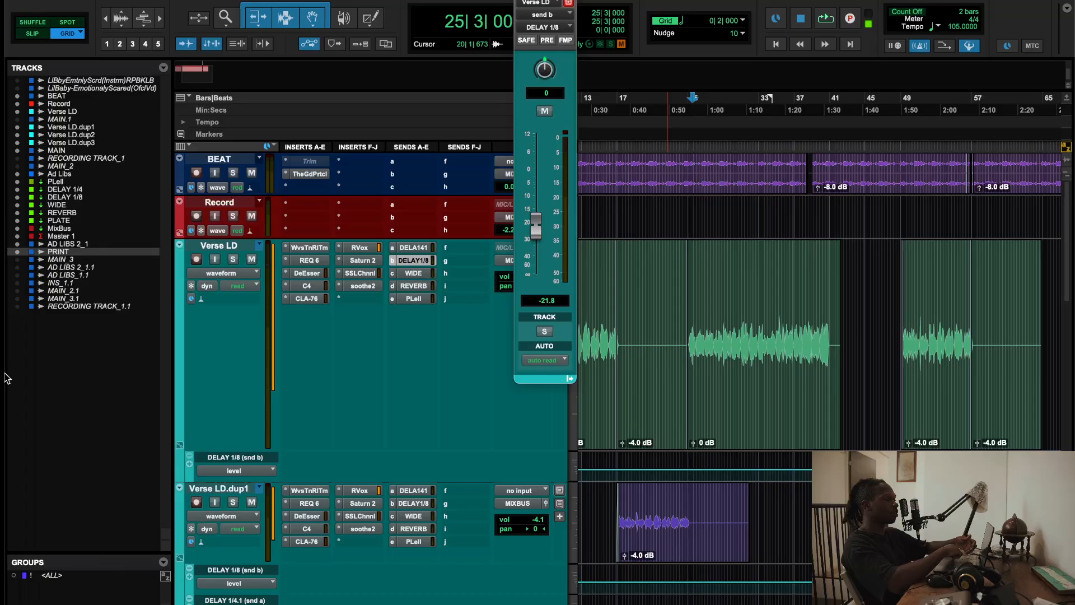